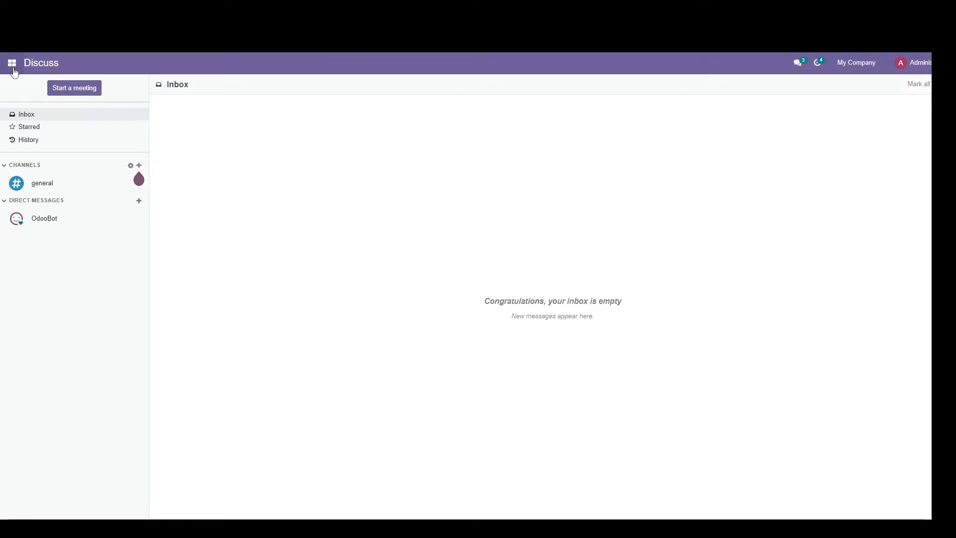
Step: View the Point of Sale dashboard, and open the vendors list in the Purchase app
{"action": "left_click", "coordinate": [12, 63]}
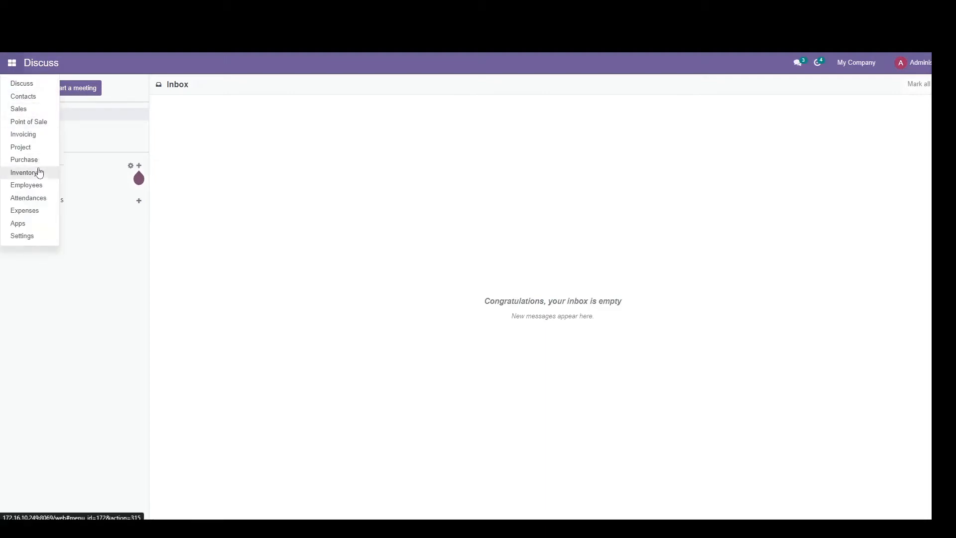
{"action": "left_click", "coordinate": [35, 122]}
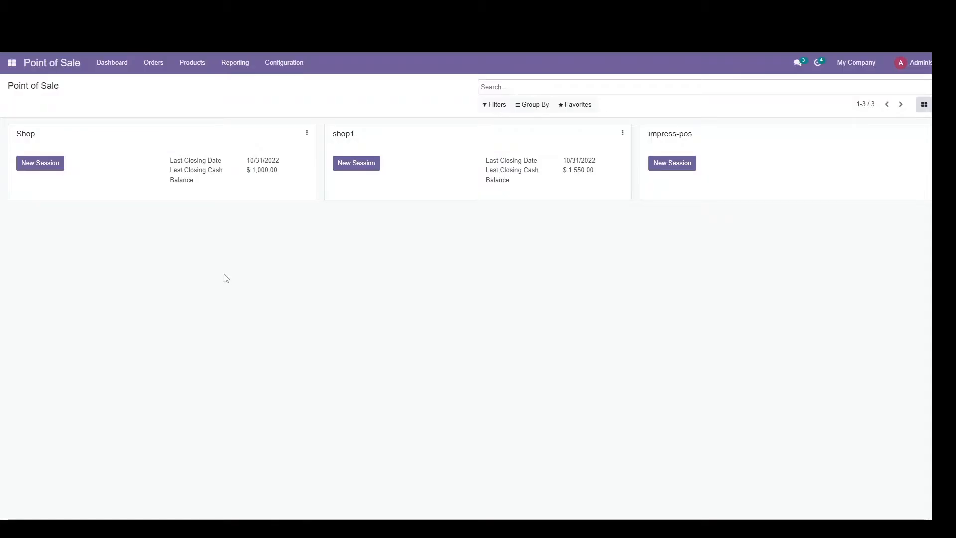
{"action": "left_click", "coordinate": [12, 62]}
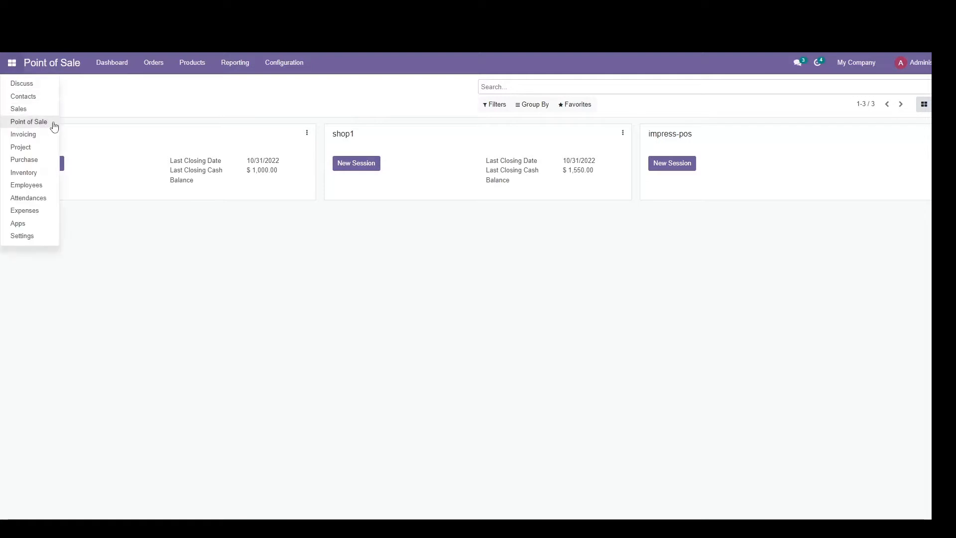
{"action": "left_click", "coordinate": [43, 160]}
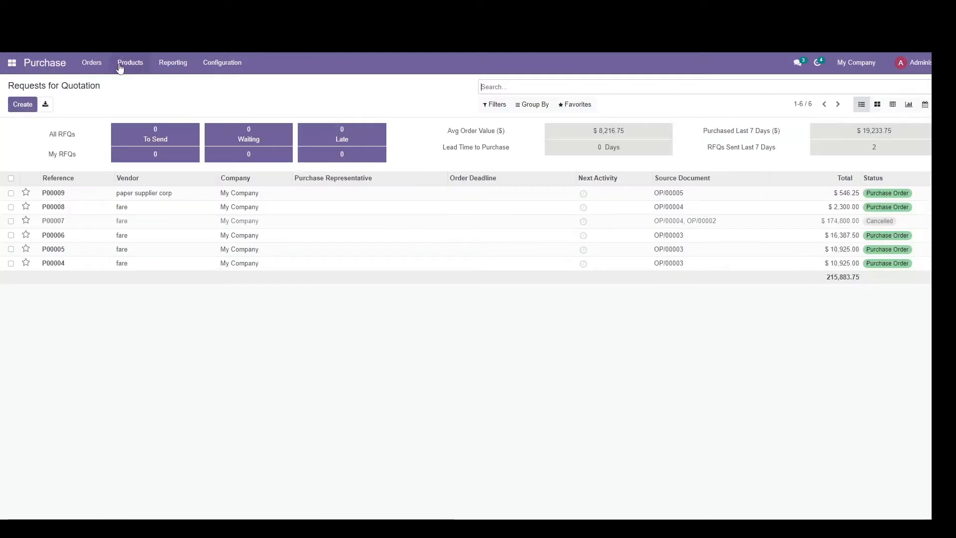
{"action": "left_click", "coordinate": [95, 64]}
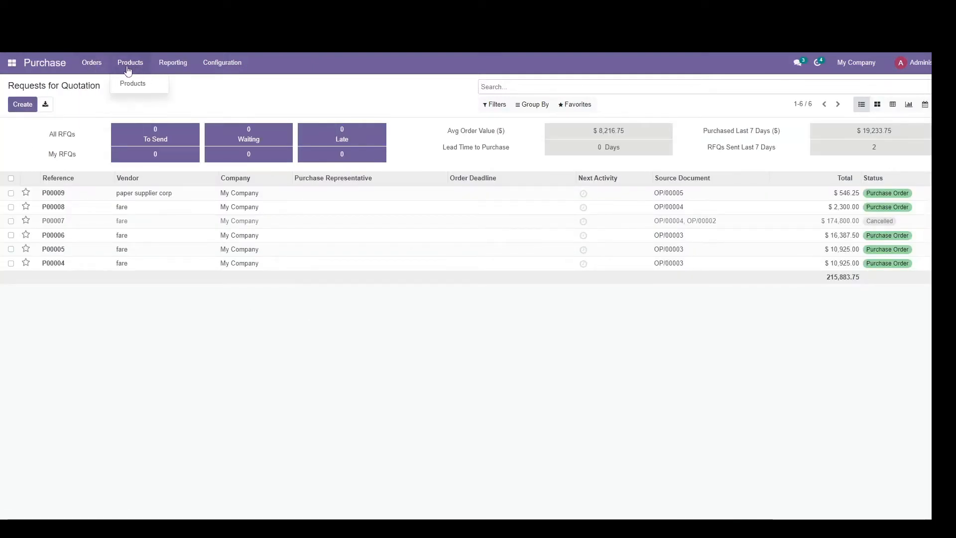
{"action": "left_click", "coordinate": [96, 108]}
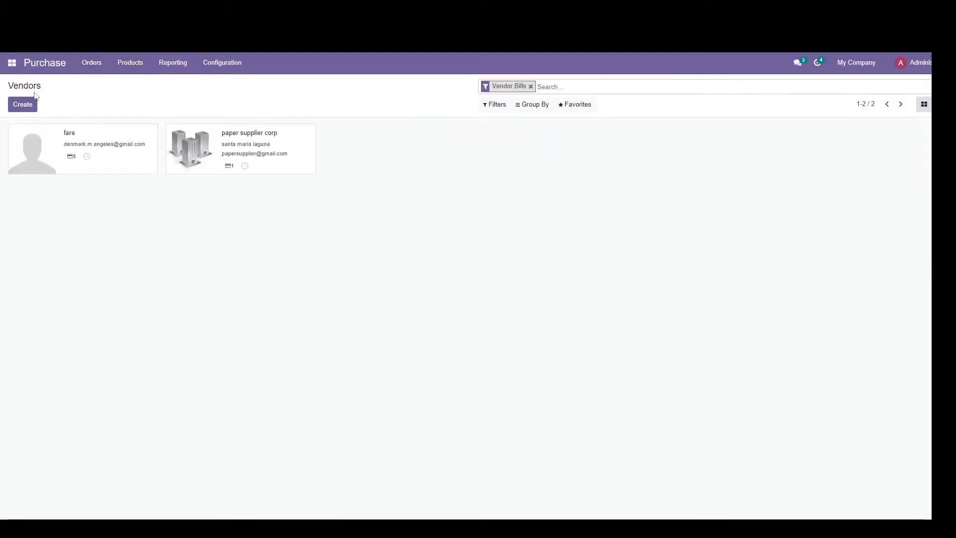
Step: Start a new company vendor record with the name flash-drive-8gb
{"action": "left_click", "coordinate": [21, 105]}
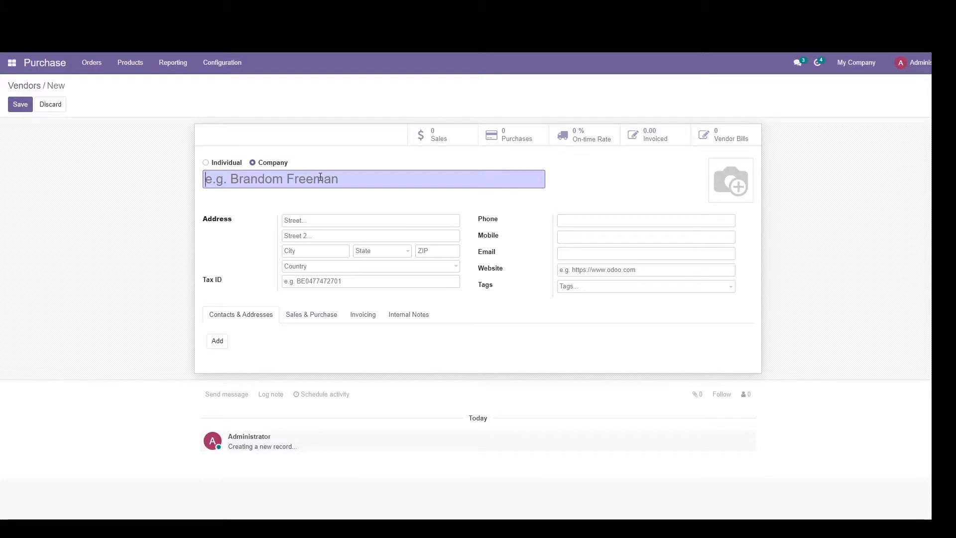
{"action": "type", "text": "flash"}
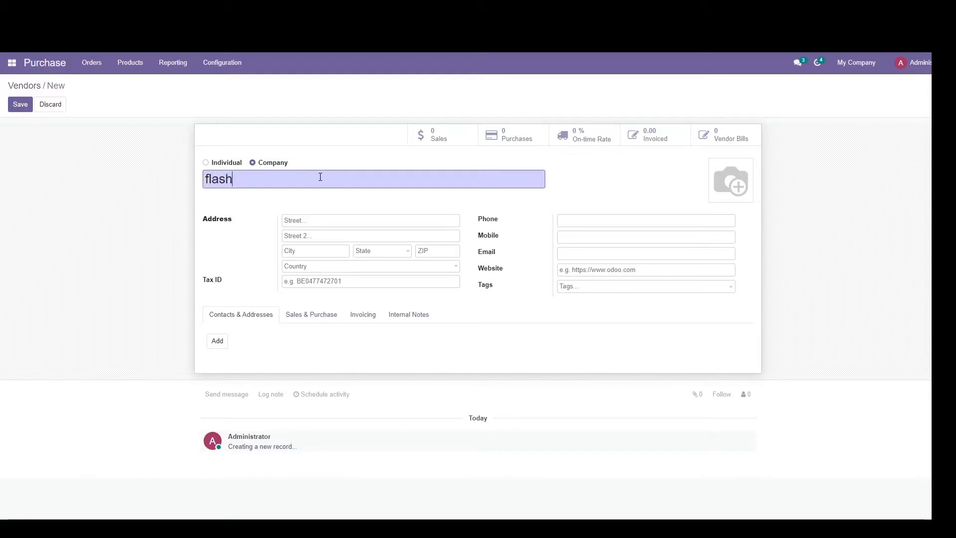
{"action": "type", "text": "-drive"}
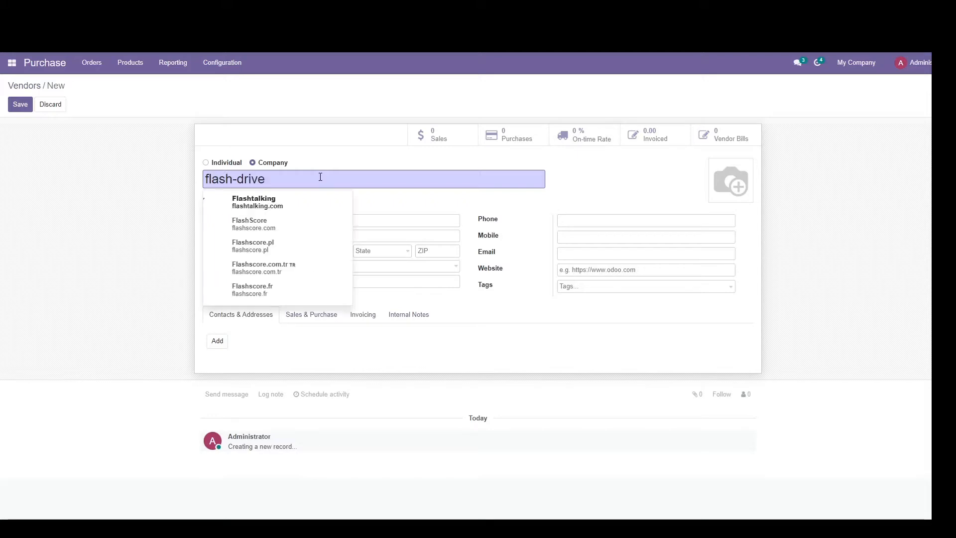
{"action": "type", "text": "-8gb"}
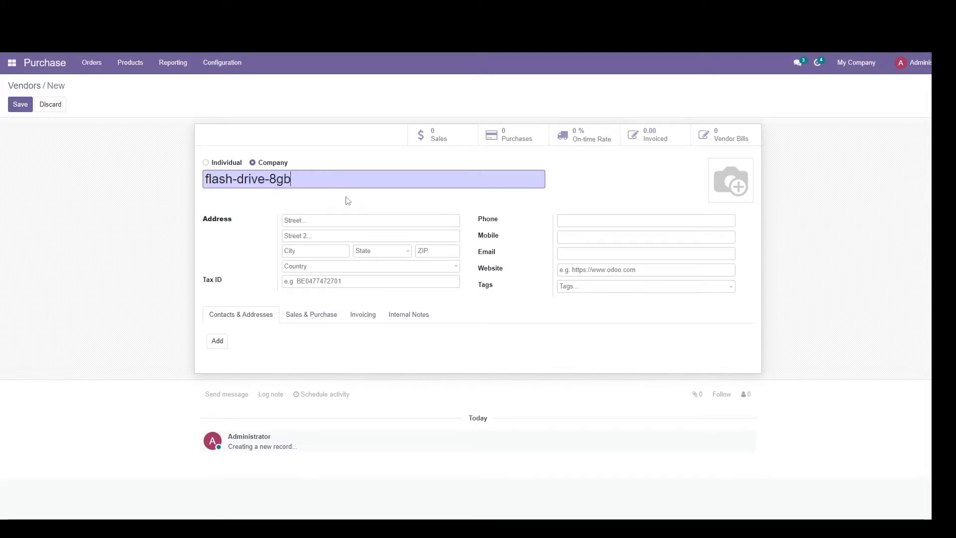
Step: Fill in the vendor's phone and address from a saved autofill entry, replace the email with the supplier's email, and save the record
{"action": "left_click", "coordinate": [597, 223]}
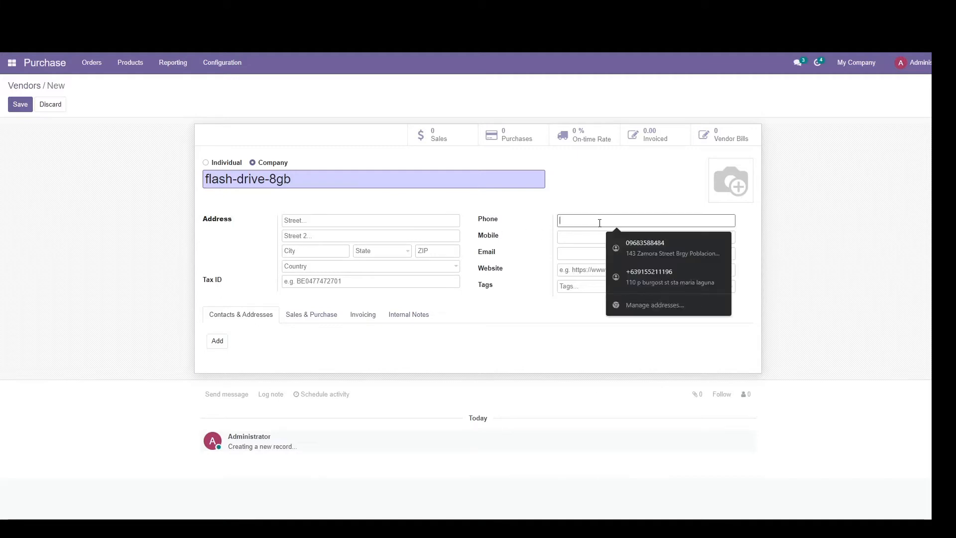
{"action": "left_click", "coordinate": [645, 247]}
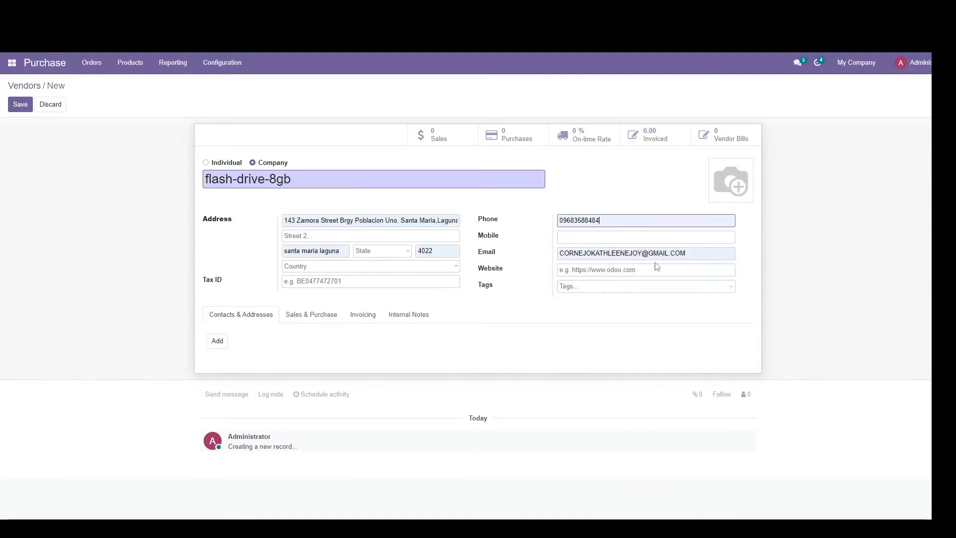
{"action": "left_click", "coordinate": [473, 255]}
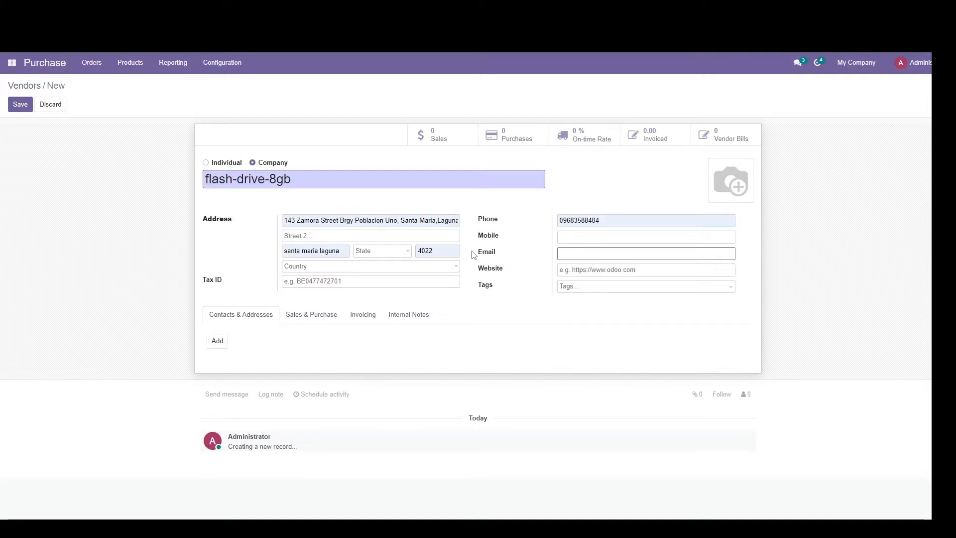
{"action": "left_click", "coordinate": [20, 104]}
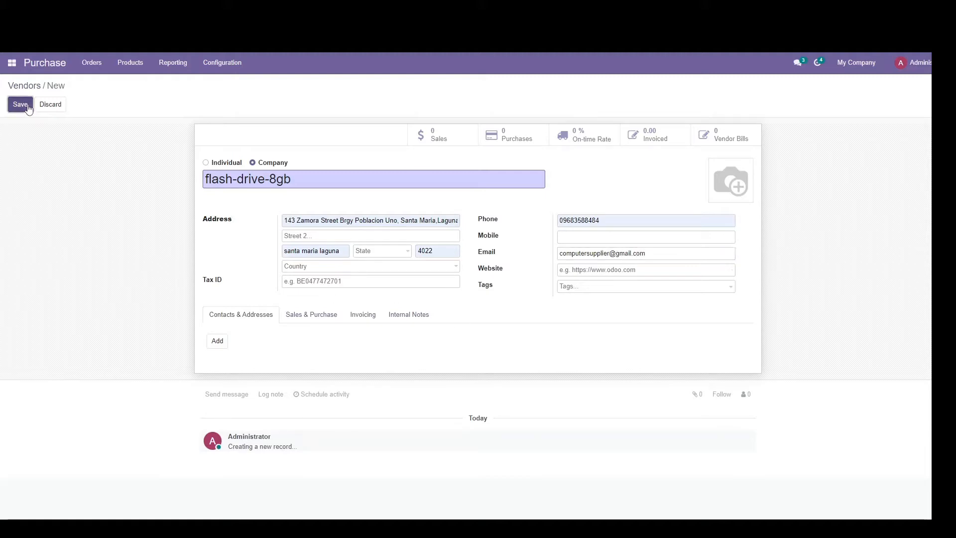
Step: Consult the adding-product checklist in Google Slides, and open the PoS product categories in Odoo's Point of Sale app
{"action": "key", "text": "alt+Tab"}
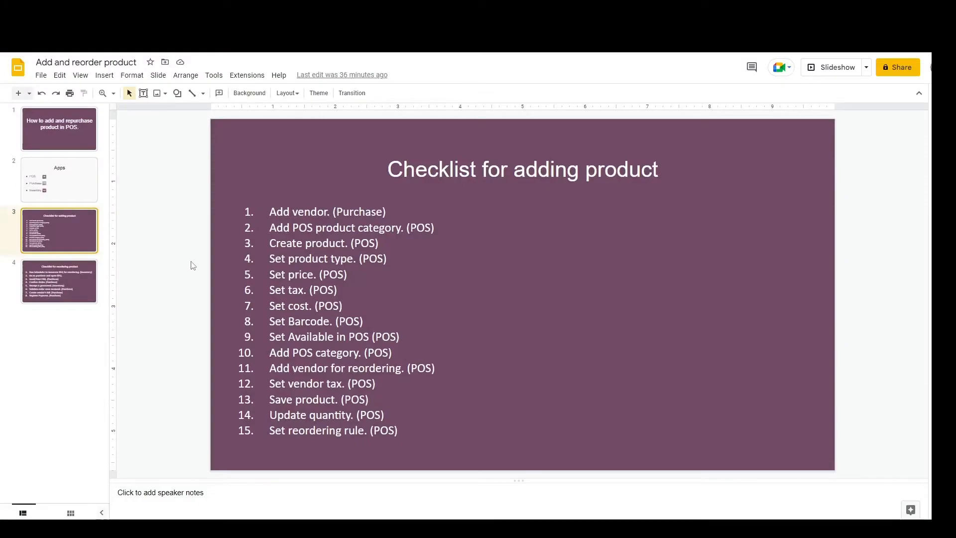
{"action": "key", "text": "alt+Tab"}
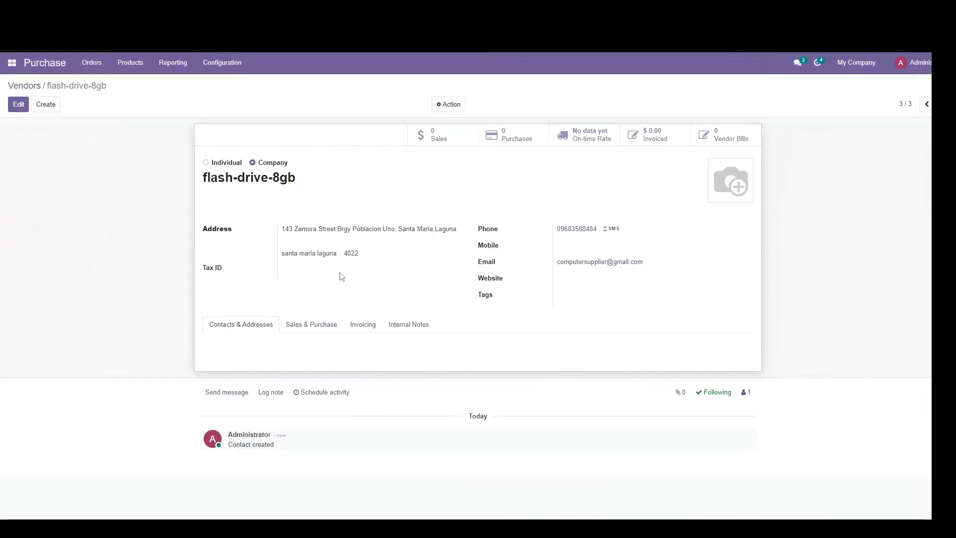
{"action": "key", "text": "alt+Tab"}
{"action": "key", "text": "alt+Tab"}
{"action": "left_click", "coordinate": [12, 63]}
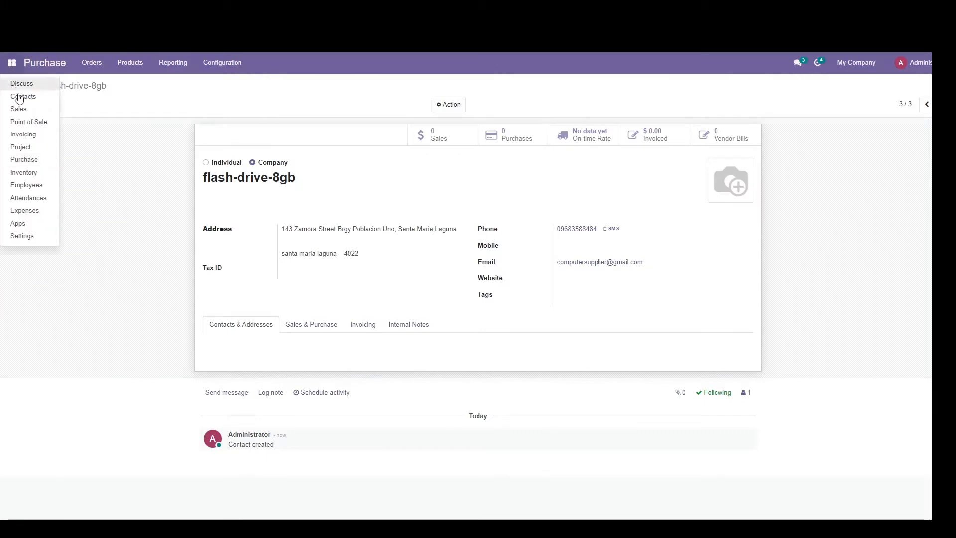
{"action": "left_click", "coordinate": [22, 122]}
{"action": "left_click", "coordinate": [282, 64]}
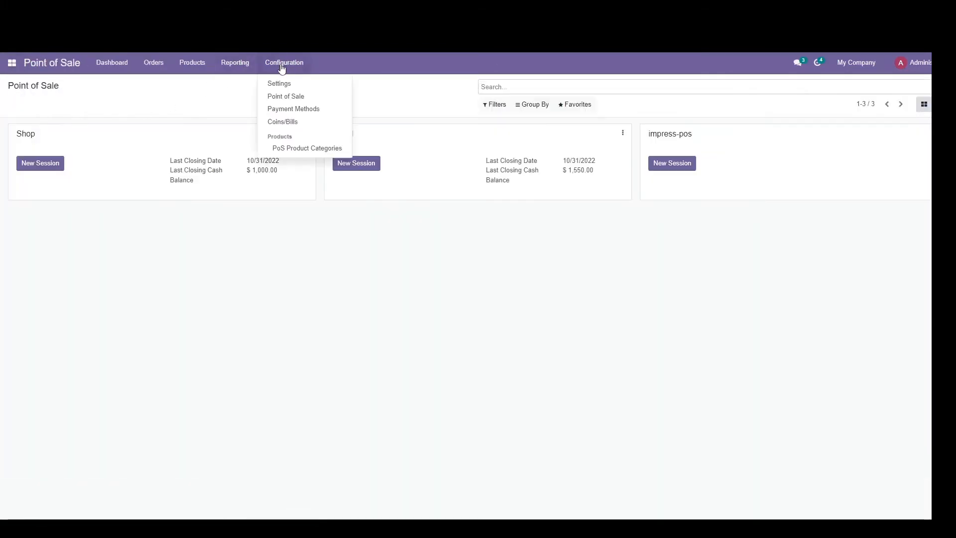
{"action": "left_click", "coordinate": [314, 149]}
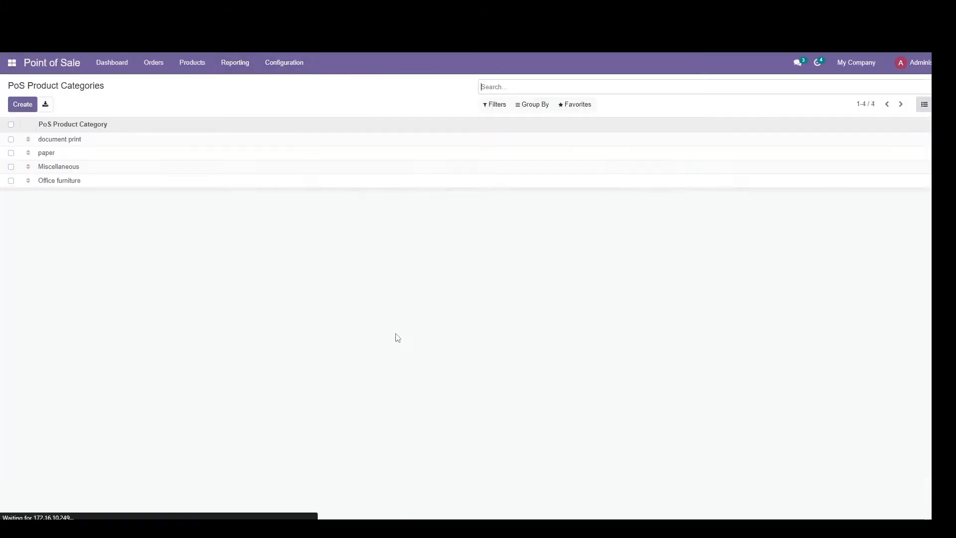
Step: Create and save a PoS product category named computer-parts, leaving the parent category empty
{"action": "left_click", "coordinate": [22, 104]}
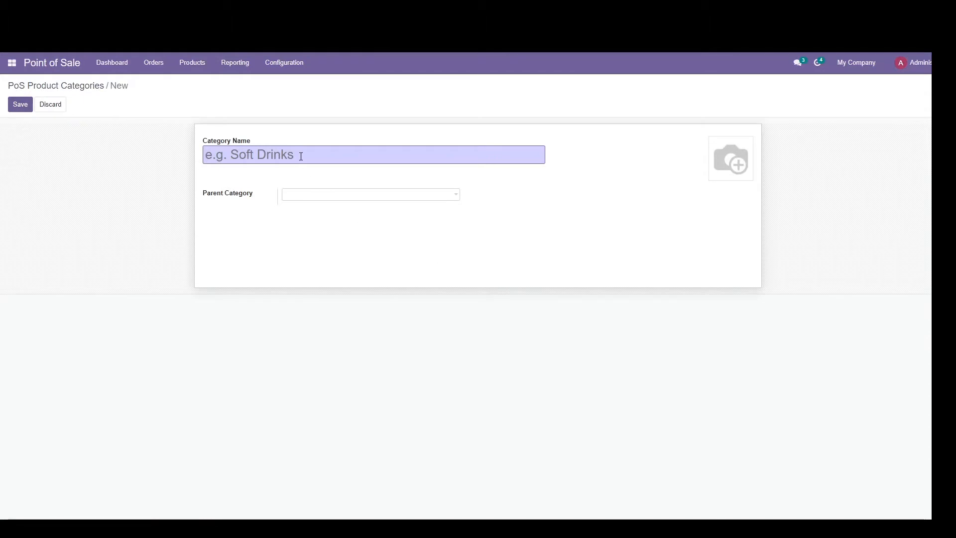
{"action": "type", "text": "compyute"}
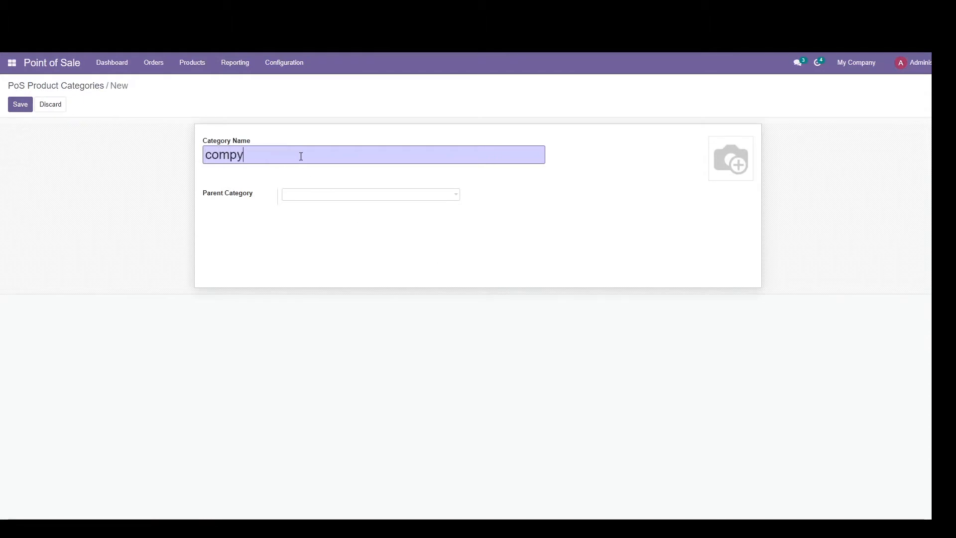
{"action": "key", "text": "BackSpace"}
{"action": "key", "text": "BackSpace"}
{"action": "key", "text": "BackSpace"}
{"action": "key", "text": "BackSpace"}
{"action": "type", "text": "uyt"}
{"action": "key", "text": "BackSpace"}
{"action": "key", "text": "BackSpace"}
{"action": "type", "text": "ter-parts"}
{"action": "left_click", "coordinate": [21, 105]}
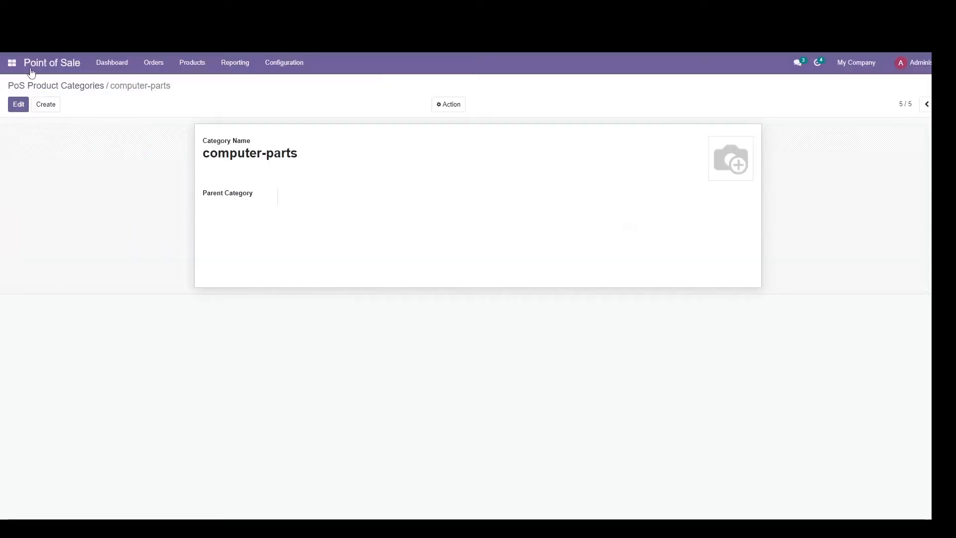
Step: Start a new Point of Sale product named usb-flash-drive-8gb and set its product type to Storable Product
{"action": "left_click", "coordinate": [188, 67]}
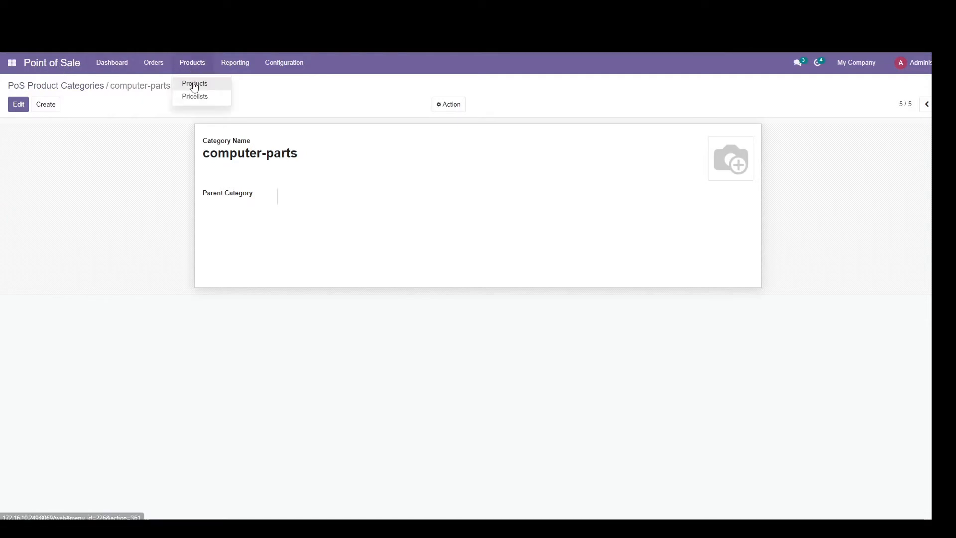
{"action": "left_click", "coordinate": [193, 82]}
{"action": "left_click", "coordinate": [19, 105]}
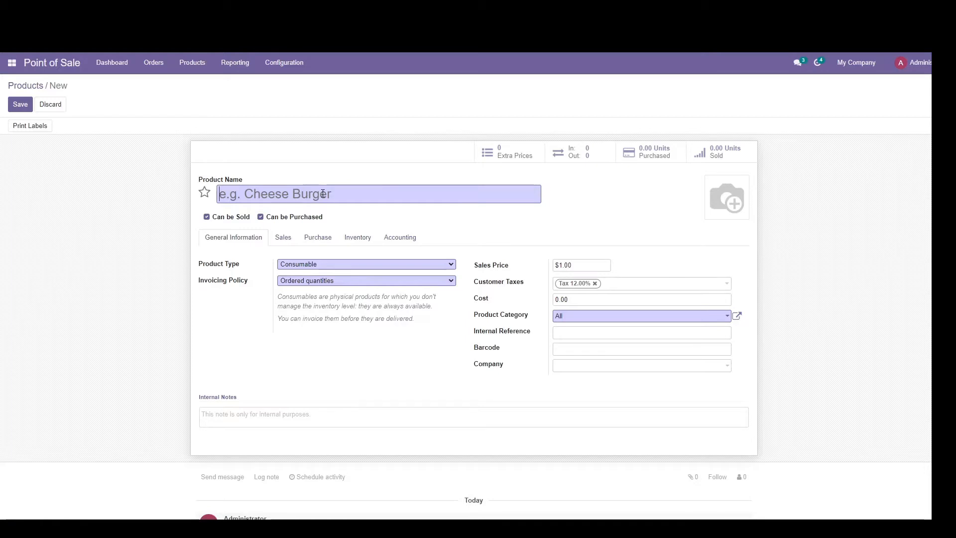
{"action": "type", "text": "usb-"}
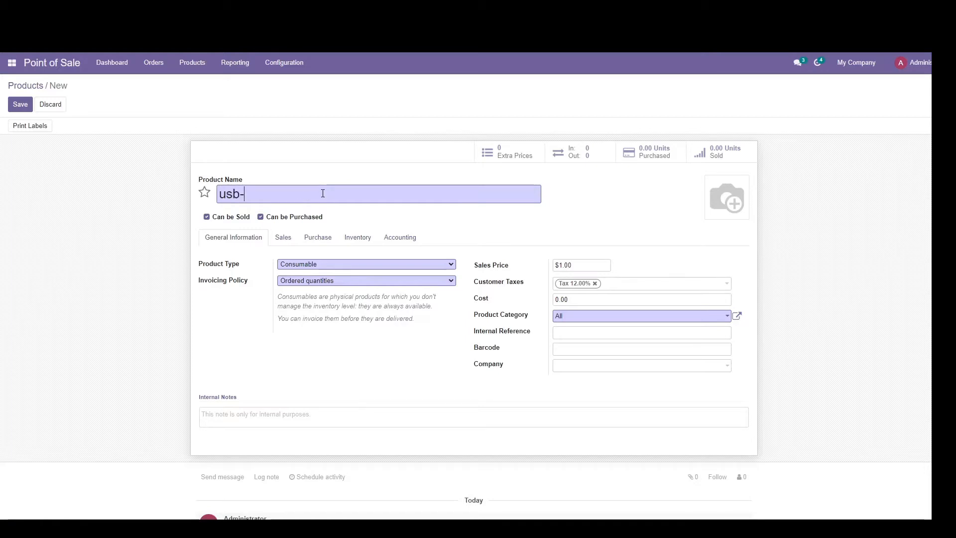
{"action": "type", "text": "flash-drive3-8gb"}
{"action": "left_click", "coordinate": [351, 266]}
{"action": "left_click", "coordinate": [344, 290]}
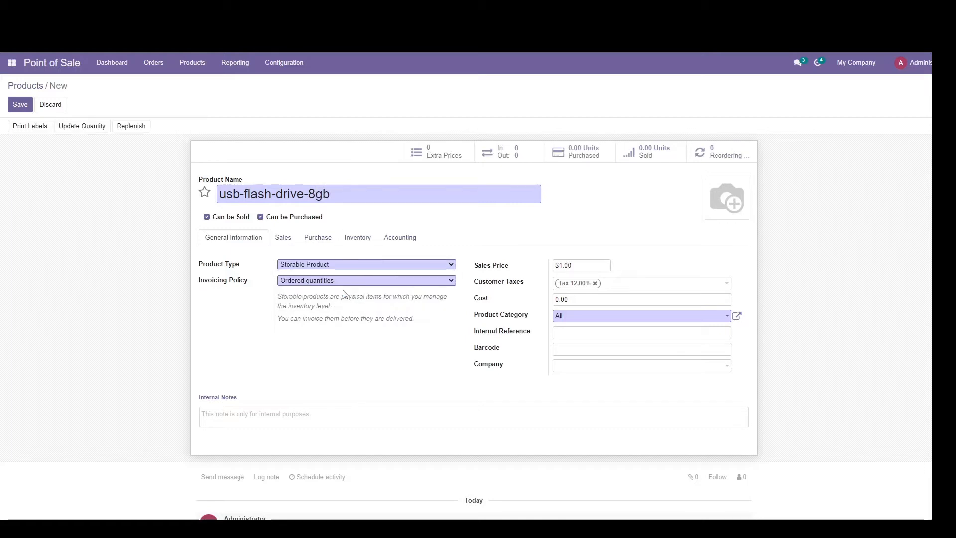
Step: Set the product's sales price to $10 and its barcode to 102200132, leaving the cost unchanged
{"action": "left_click", "coordinate": [573, 263]}
{"action": "left_click_drag", "start_coordinate": [574, 263], "coordinate": [542, 264]}
{"action": "type", "text": "1"}
{"action": "left_click_drag", "start_coordinate": [576, 298], "coordinate": [540, 303]}
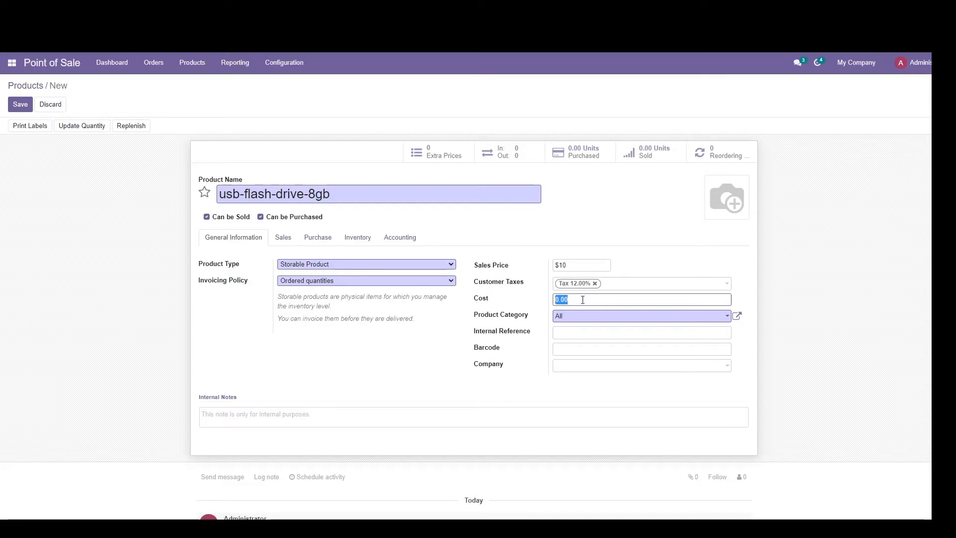
{"action": "left_click", "coordinate": [515, 302]}
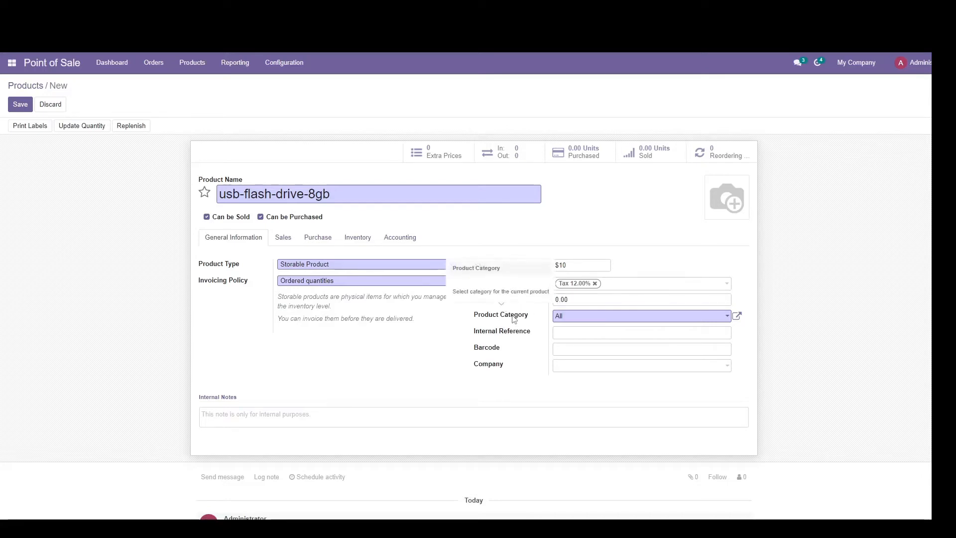
{"action": "left_click", "coordinate": [568, 352]}
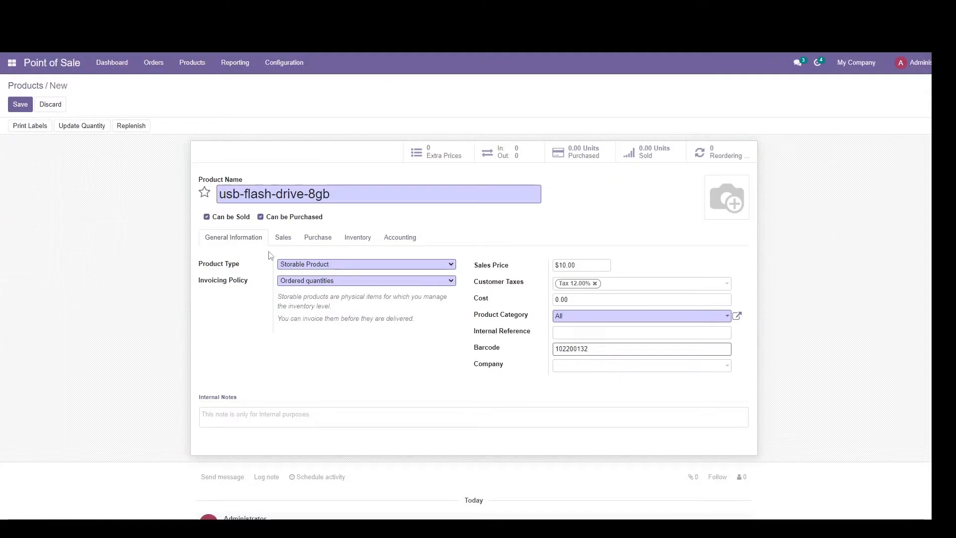
Step: Assign the computer-parts Point of Sale category in the product's sales settings
{"action": "left_click", "coordinate": [284, 238]}
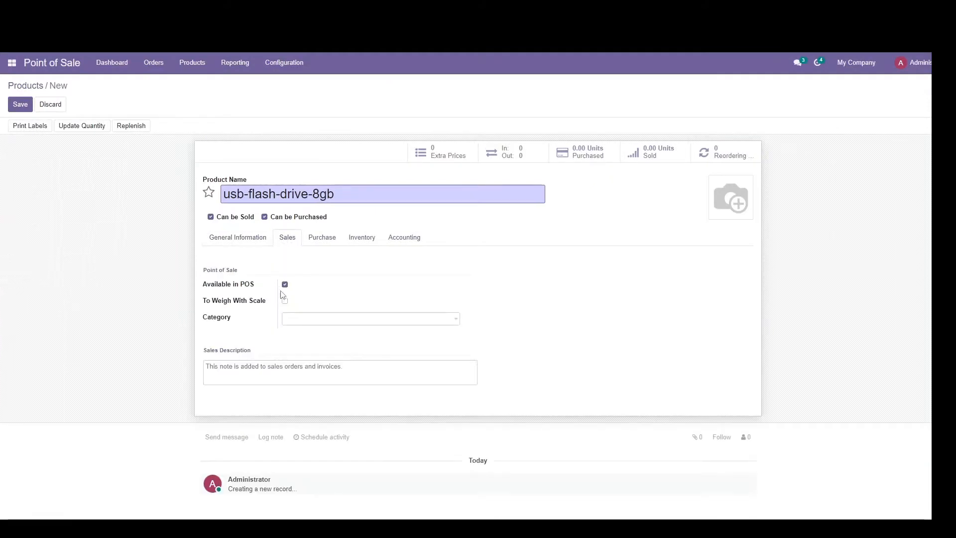
{"action": "left_click", "coordinate": [324, 320]}
{"action": "left_click", "coordinate": [329, 334]}
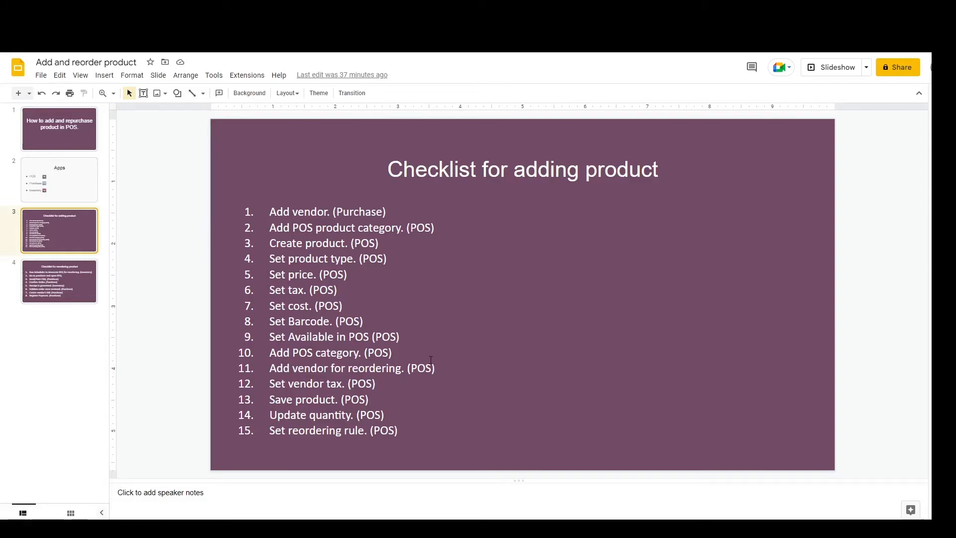
Step: Check the product checklist, and try to add a vendor line in the product's purchase settings by searching for usb
{"action": "key", "text": "alt+Tab"}
{"action": "key", "text": "alt+Tab"}
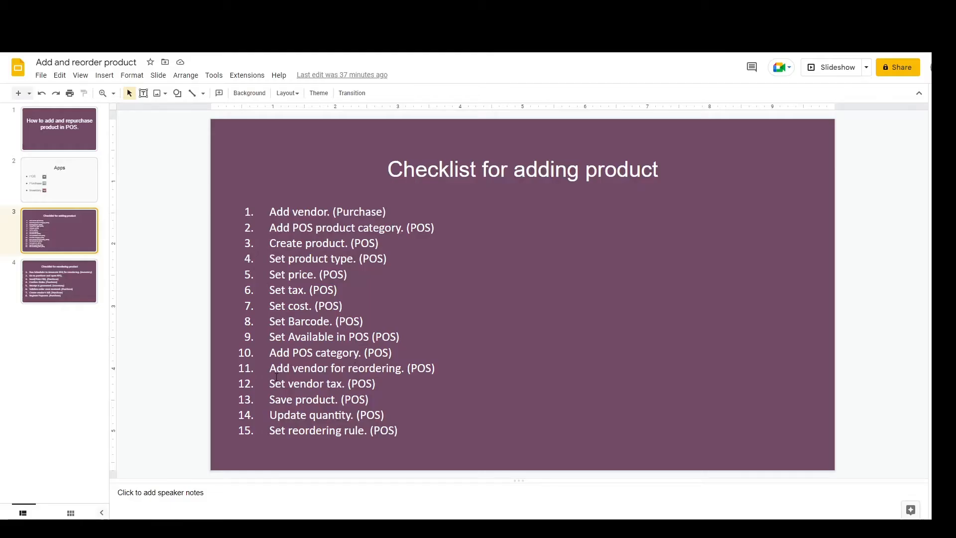
{"action": "key", "text": "alt+Tab"}
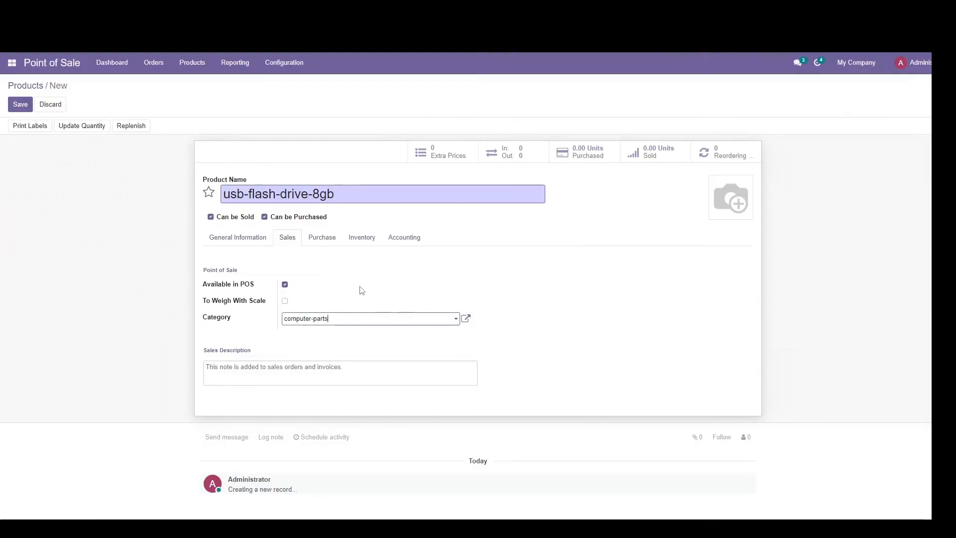
{"action": "left_click", "coordinate": [318, 237]}
{"action": "left_click", "coordinate": [230, 275]}
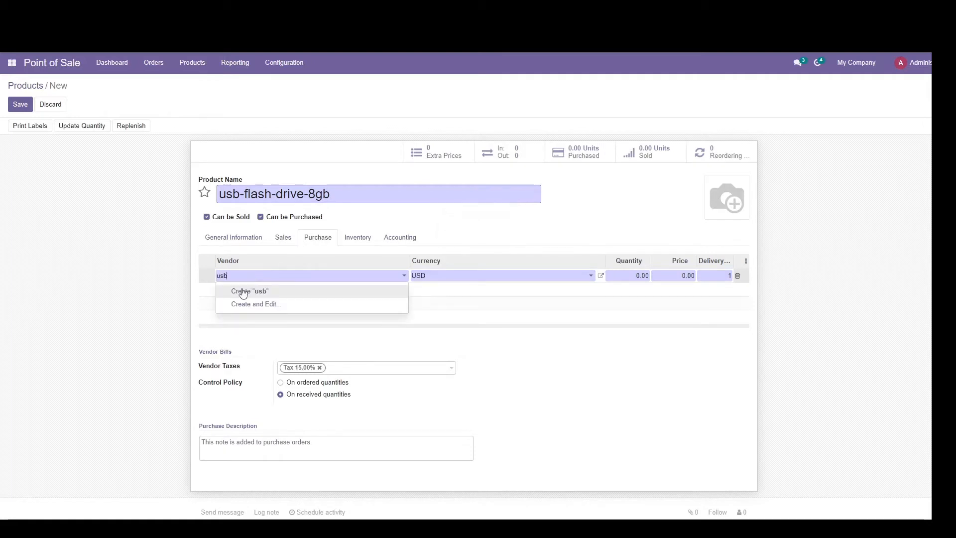
{"action": "left_click_drag", "start_coordinate": [234, 277], "coordinate": [207, 277]}
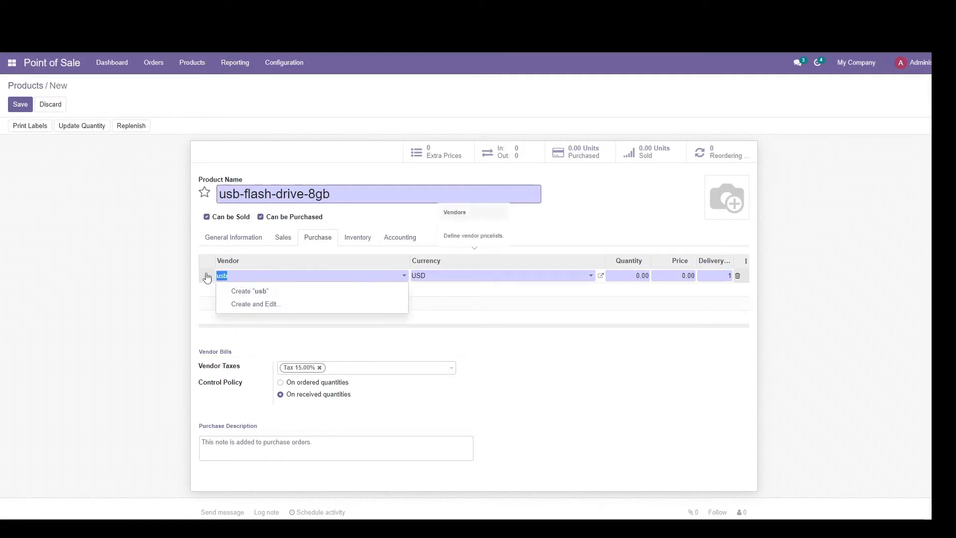
{"action": "key", "text": "BackSpace"}
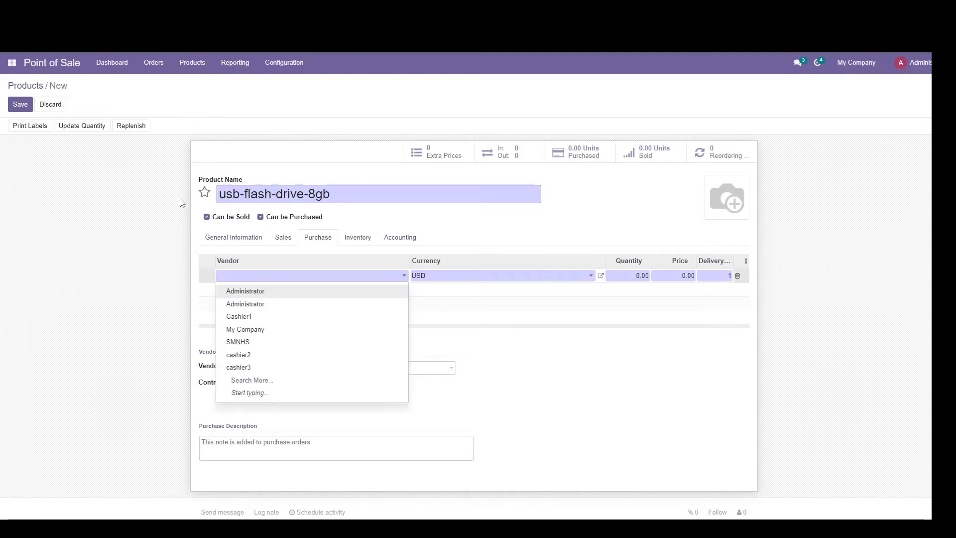
{"action": "key", "text": "Return"}
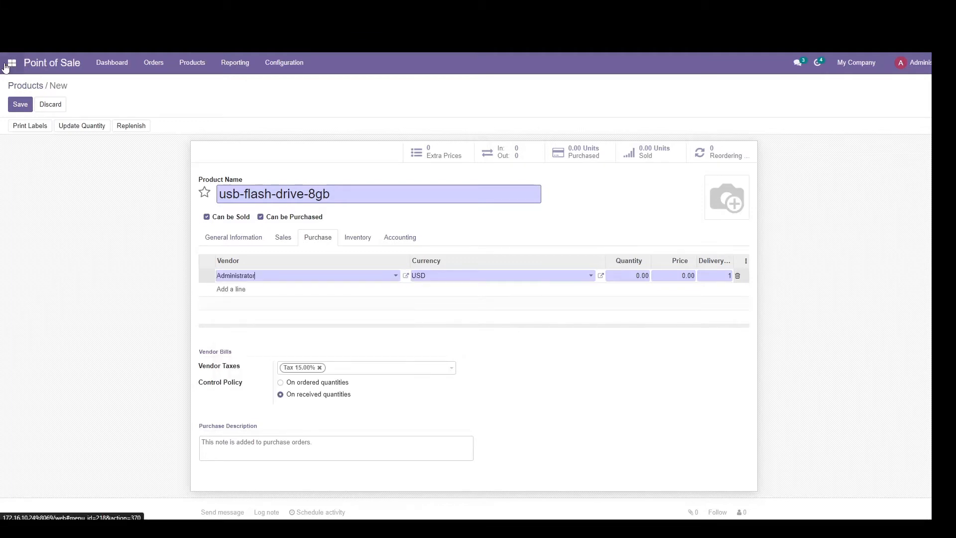
Step: In the Purchase app's vendor list, rename the flash-drive-8gb vendor to flash-drive-8gb-supplier and save it
{"action": "left_click", "coordinate": [11, 63]}
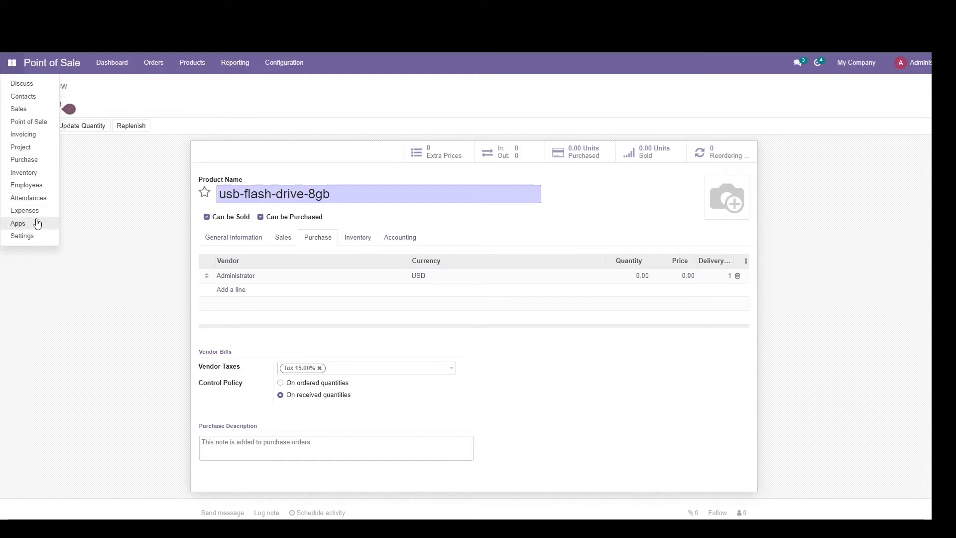
{"action": "left_click", "coordinate": [29, 160]}
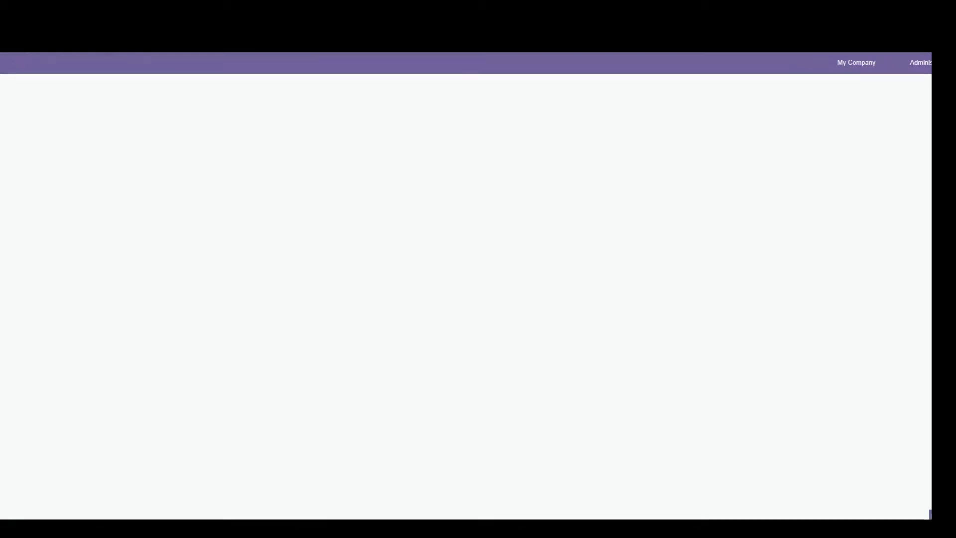
{"action": "left_click", "coordinate": [91, 64]}
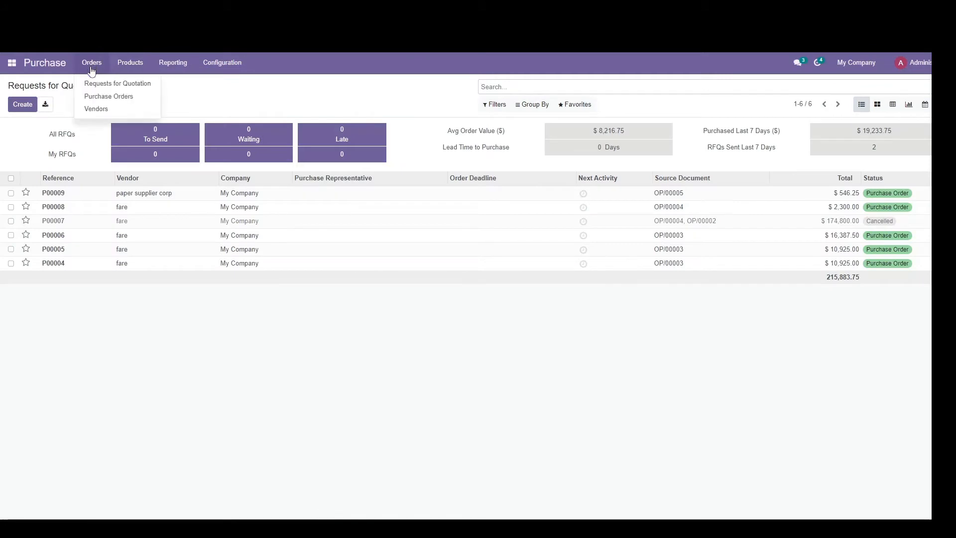
{"action": "left_click", "coordinate": [94, 109]}
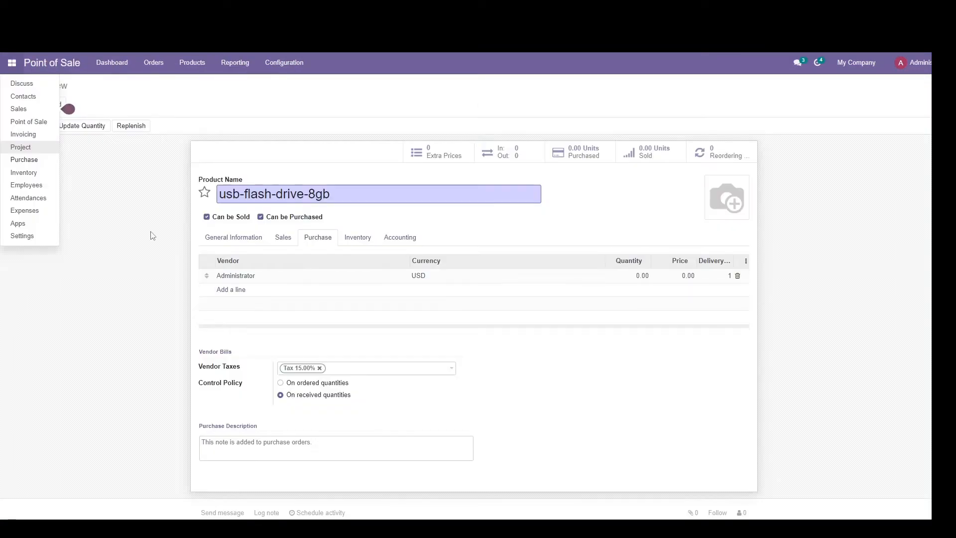
{"action": "left_click", "coordinate": [151, 235]}
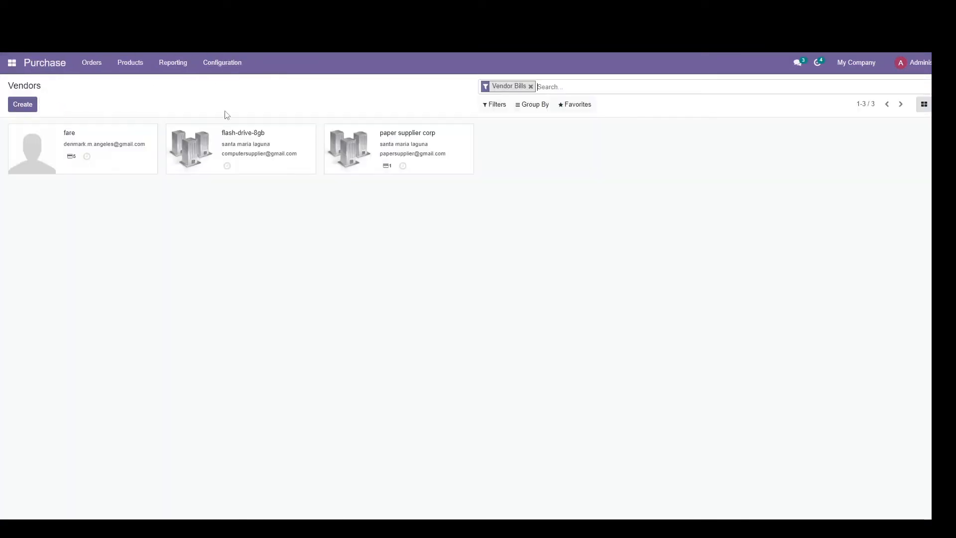
{"action": "left_click", "coordinate": [236, 140]}
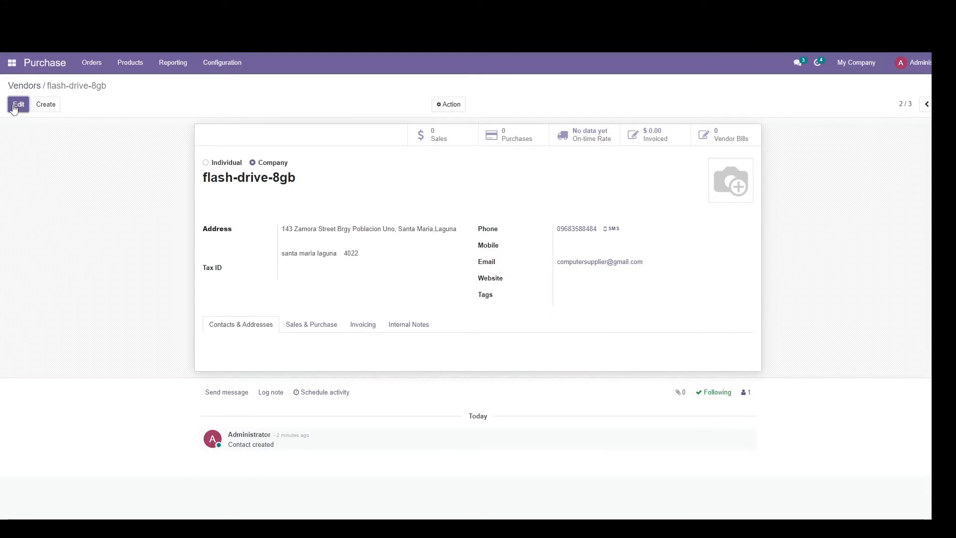
{"action": "left_click", "coordinate": [310, 176]}
{"action": "type", "text": "-supplier"}
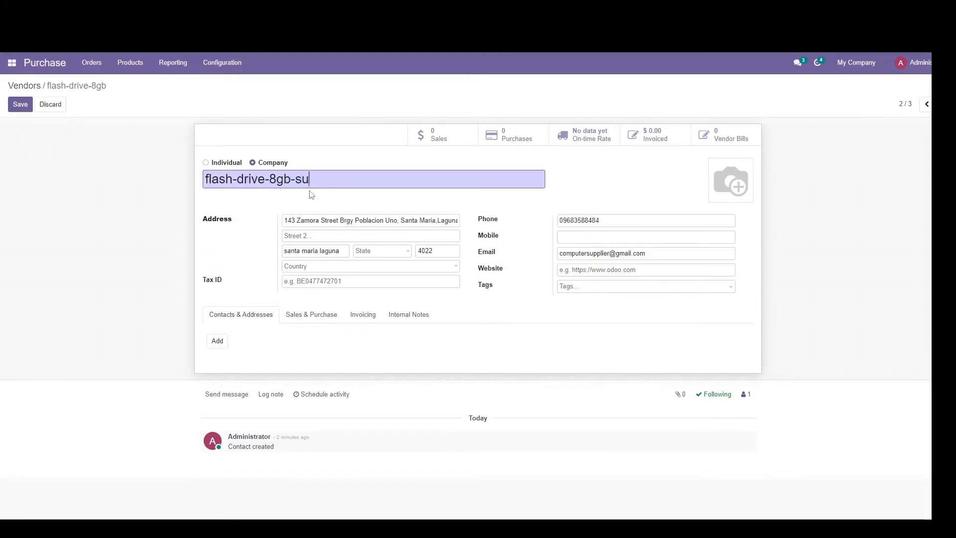
{"action": "left_click", "coordinate": [20, 104]}
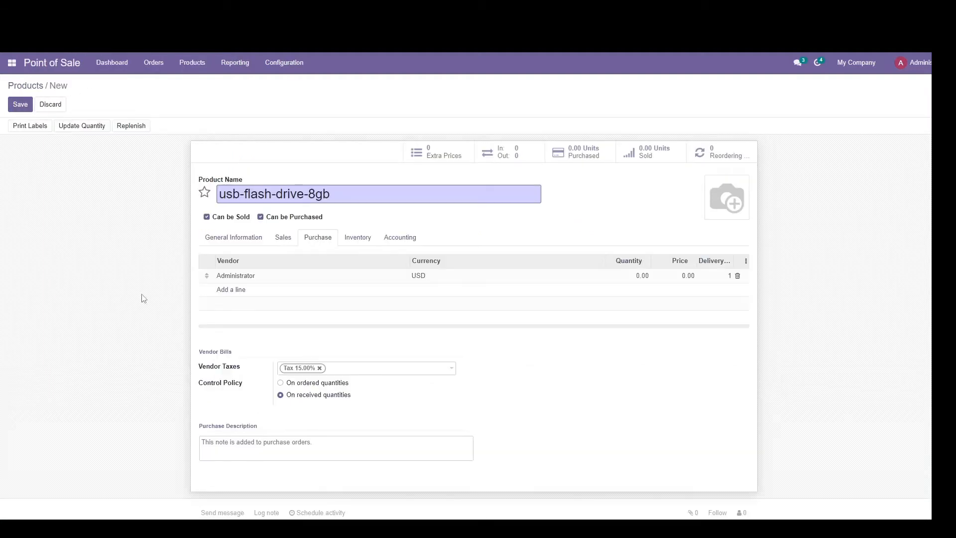
Step: Delete the Administrator vendor line from the usb-flash-drive-8gb product and add a new vendor line
{"action": "left_click", "coordinate": [737, 277]}
{"action": "left_click", "coordinate": [226, 275]}
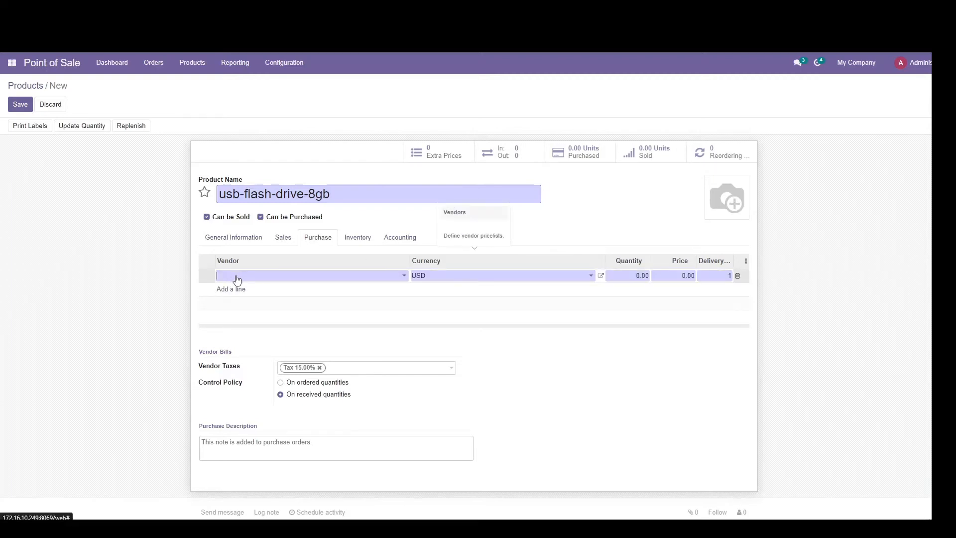
{"action": "type", "text": "us"}
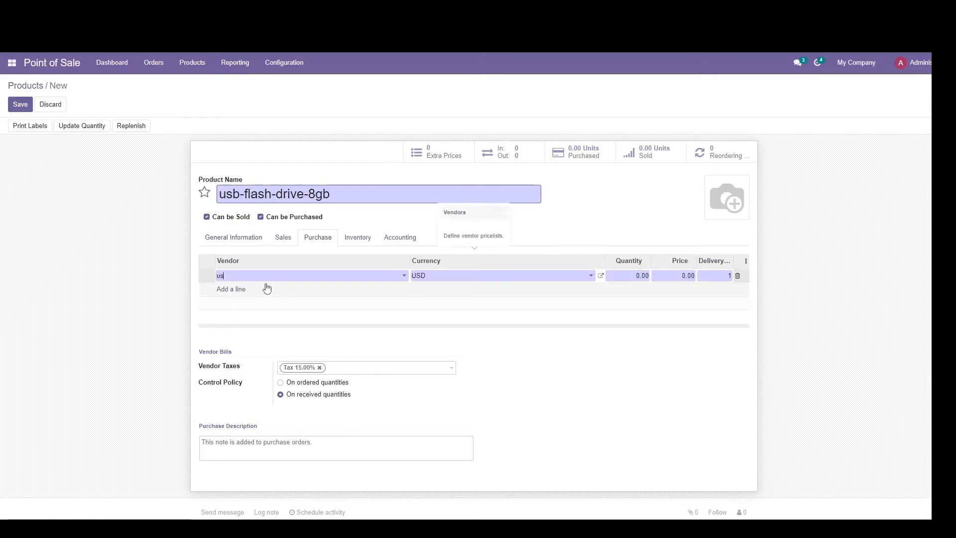
{"action": "type", "text": "b"}
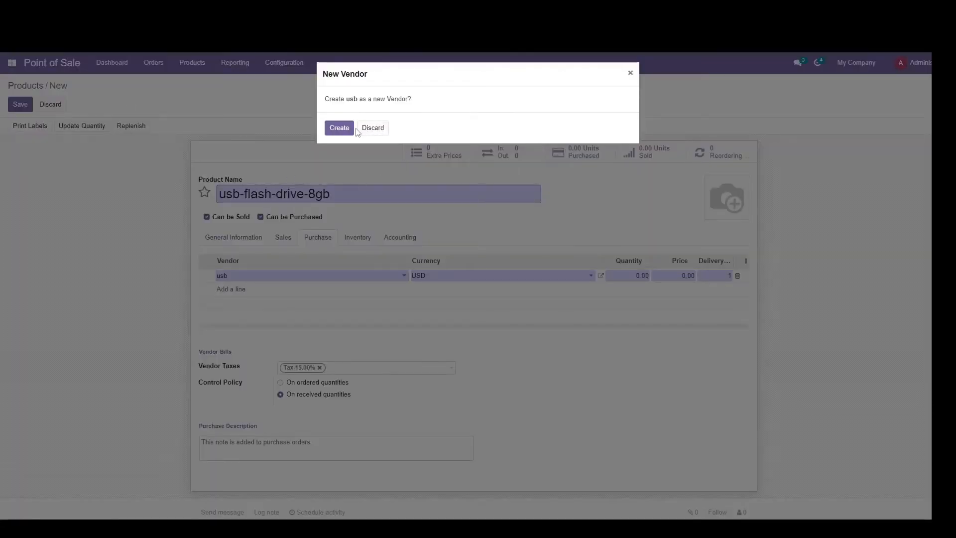
{"action": "left_click", "coordinate": [631, 74]}
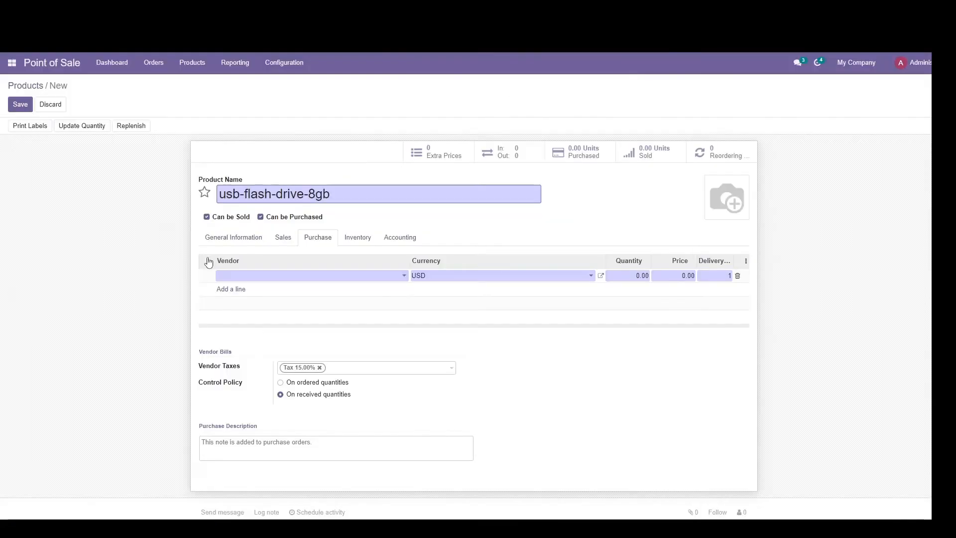
Step: Set the new line's vendor to flash-drive-8gb-supplier, with a quantity of 1 and a price of 5
{"action": "left_click", "coordinate": [246, 276]}
{"action": "type", "text": "fla"}
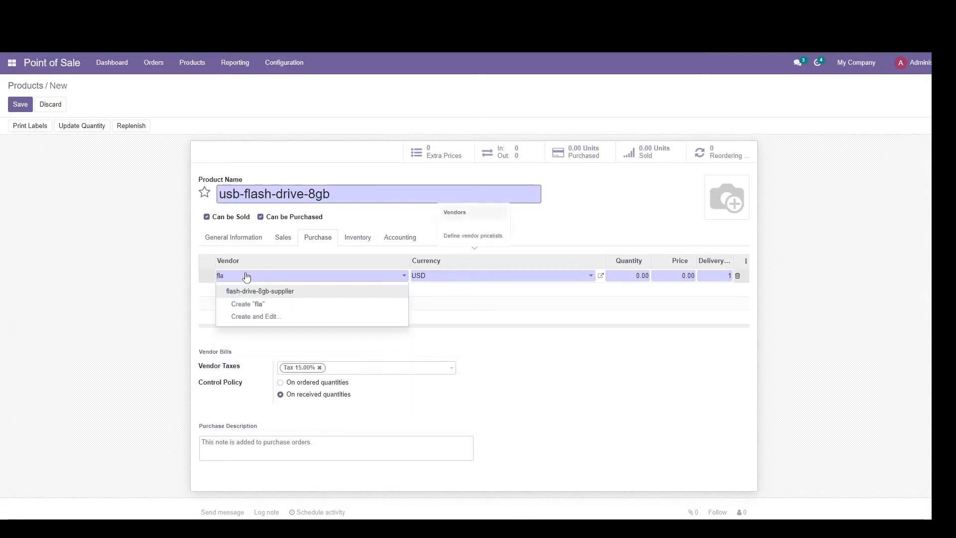
{"action": "left_click", "coordinate": [258, 292]}
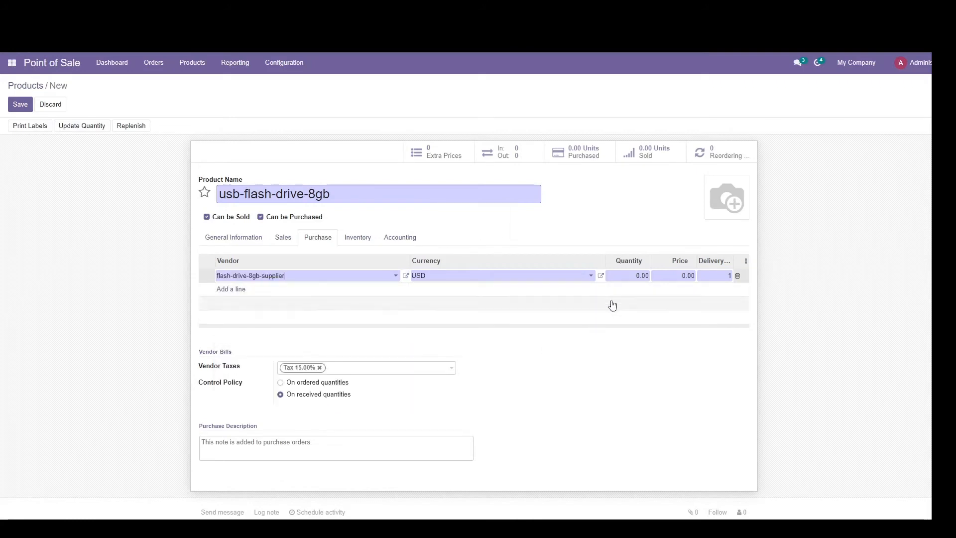
{"action": "left_click", "coordinate": [632, 277]}
{"action": "type", "text": "1"}
{"action": "left_click", "coordinate": [688, 275]}
{"action": "type", "text": "5"}
Step: Check the remaining items on the product checklist and save the usb-flash-drive-8gb product
{"action": "key", "text": "alt+Tab"}
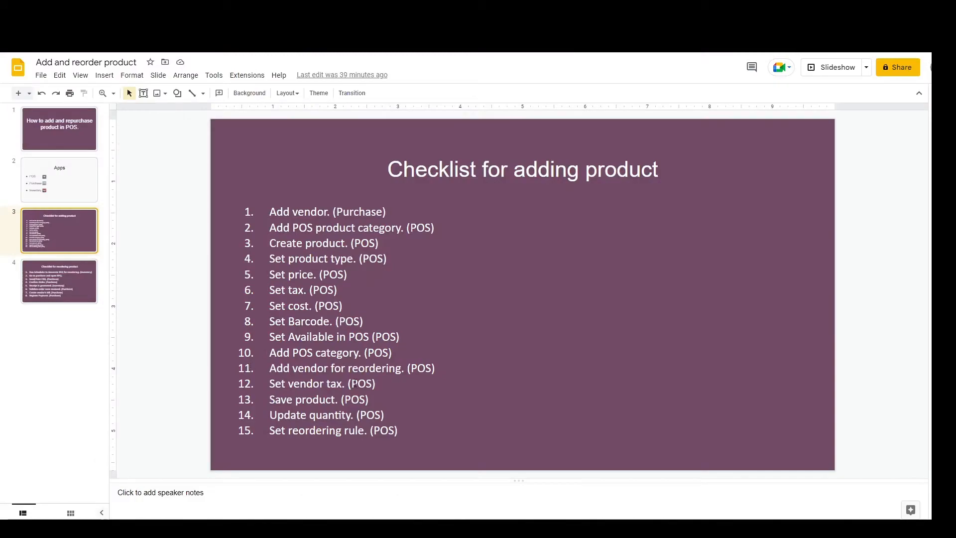
{"action": "key", "text": "alt+Tab"}
{"action": "key", "text": "alt+Tab"}
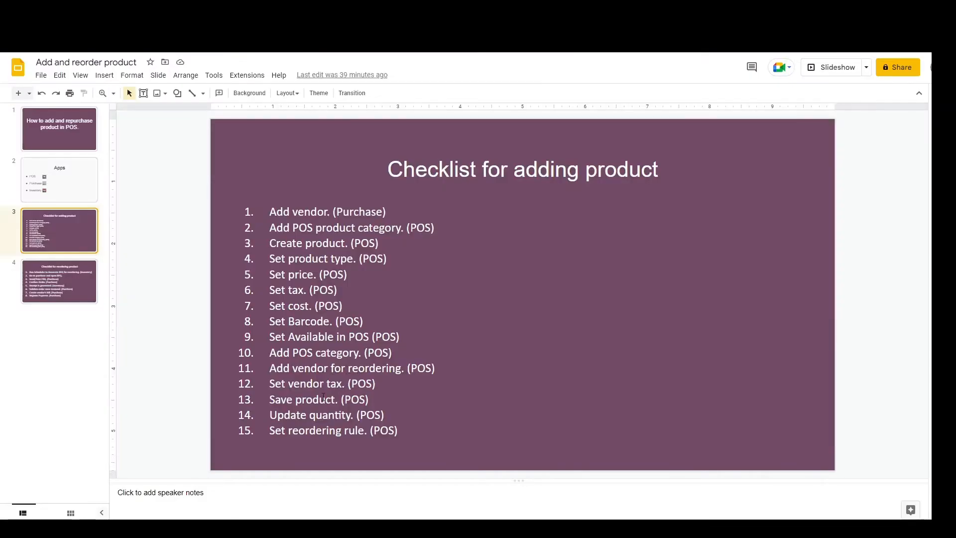
{"action": "key", "text": "alt+Tab"}
{"action": "left_click", "coordinate": [21, 105]}
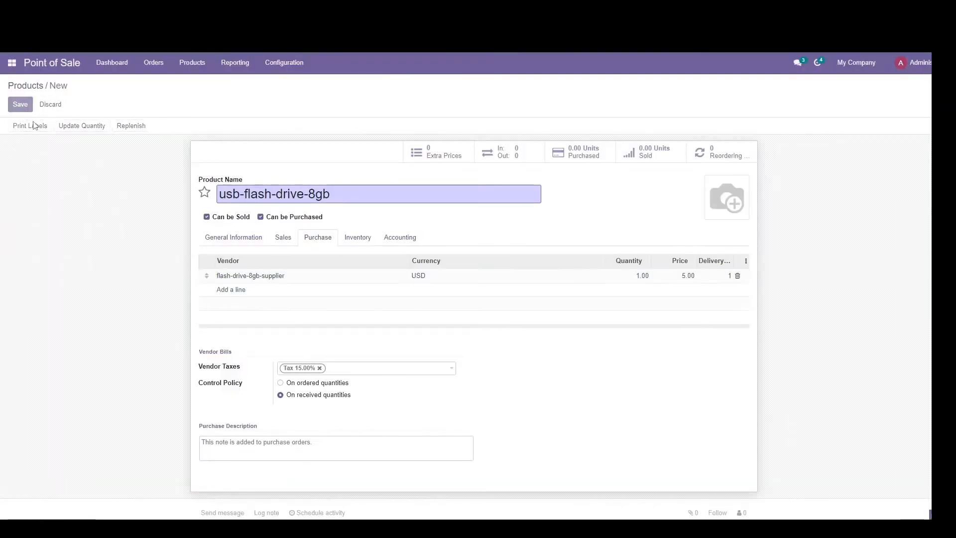
Step: Consult the product checklist and update the product's on-hand quantity to 10
{"action": "key", "text": "alt+Tab"}
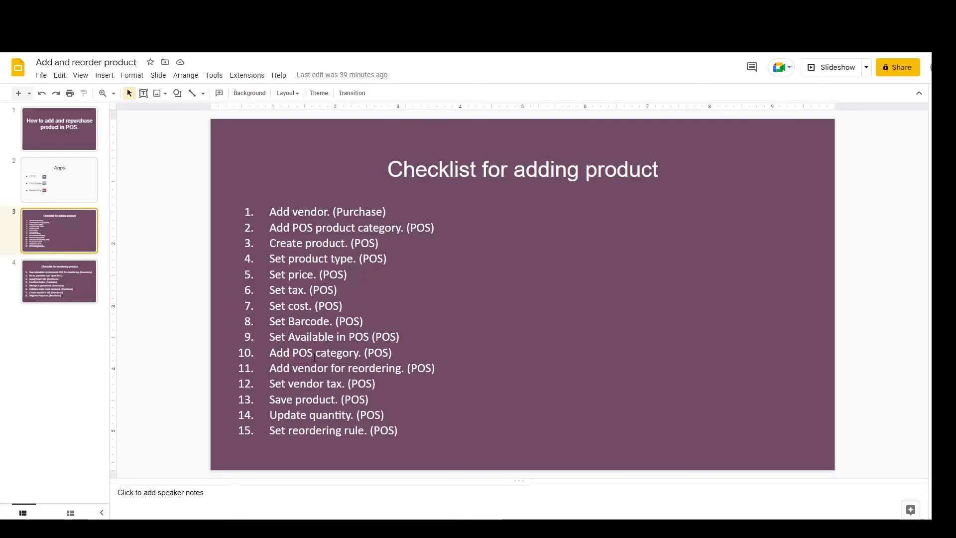
{"action": "key", "text": "alt+Tab"}
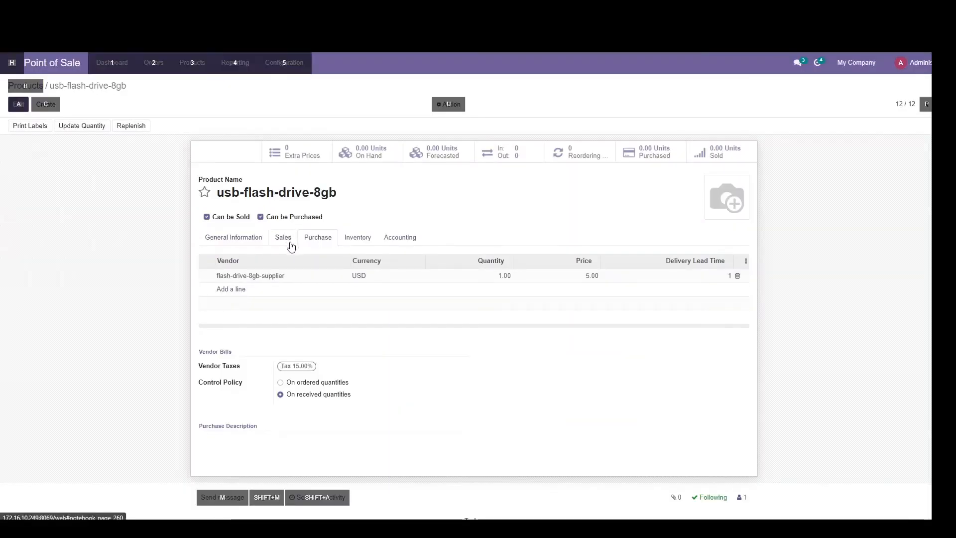
{"action": "key", "text": "alt+Tab"}
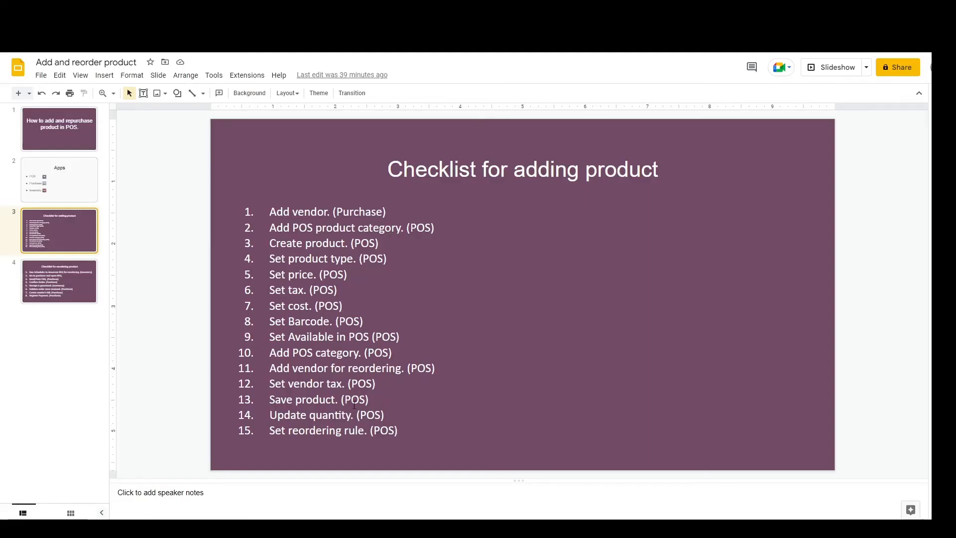
{"action": "key", "text": "alt+Tab"}
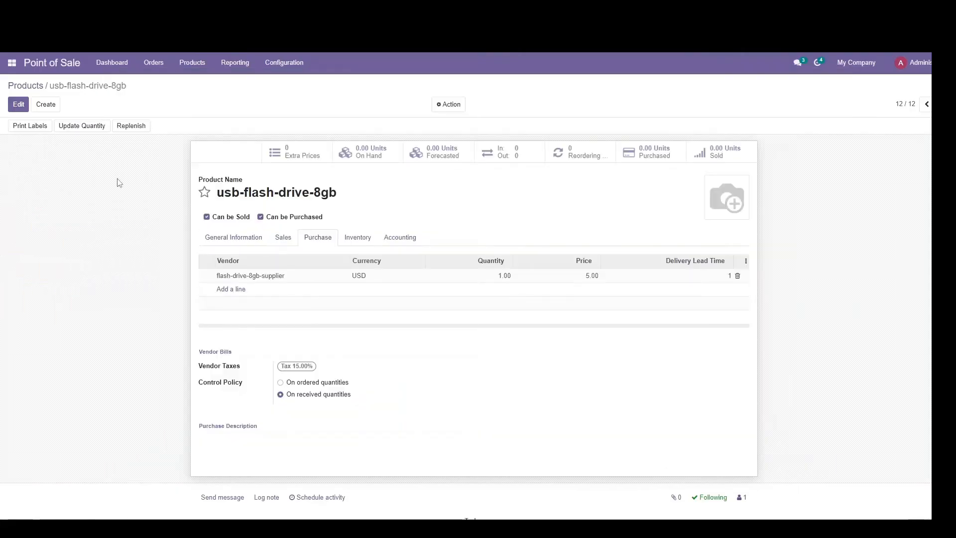
{"action": "left_click", "coordinate": [78, 128]}
{"action": "double_click", "coordinate": [347, 115]}
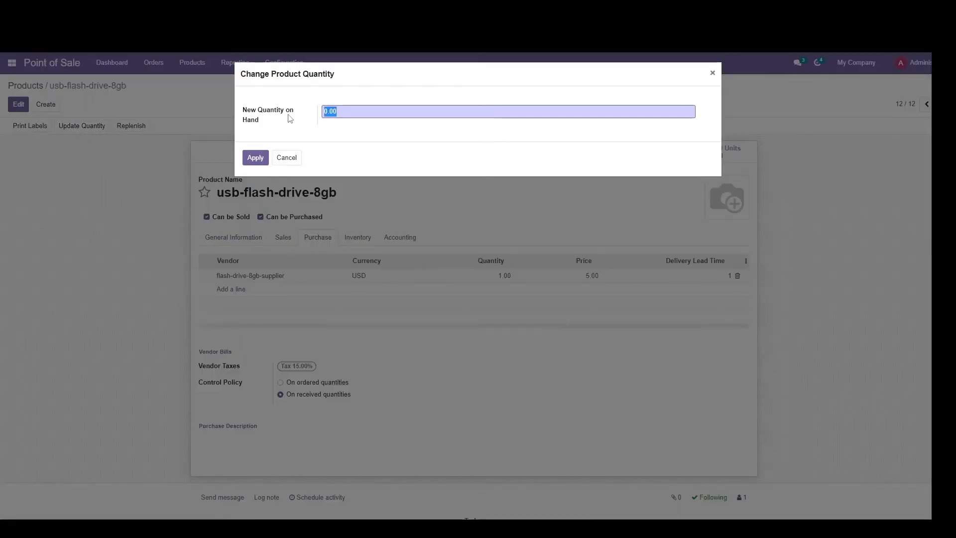
{"action": "type", "text": "10"}
{"action": "left_click", "coordinate": [255, 158]}
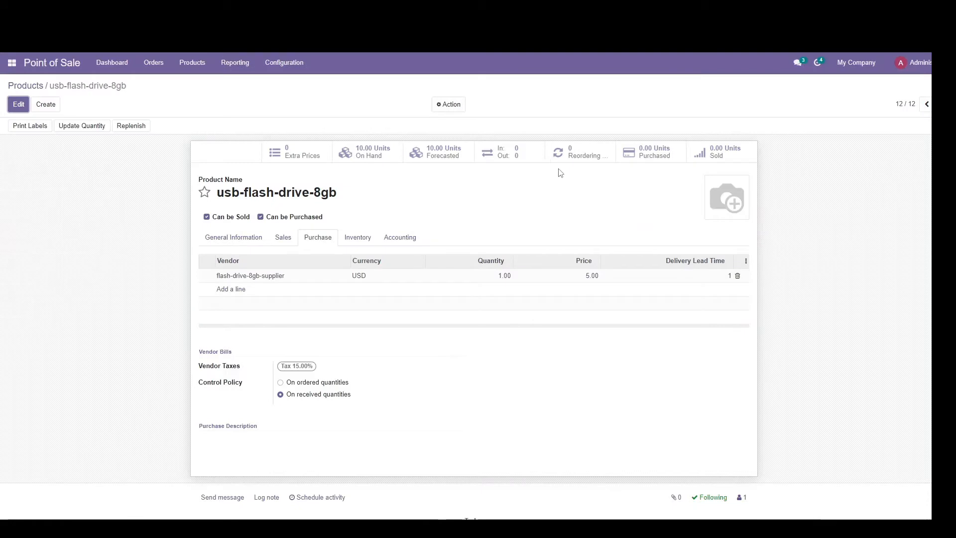
Step: Create and save a reordering rule for the product with minimum quantity 5 and maximum quantity 20, and return to the Google Slides checklist
{"action": "left_click", "coordinate": [583, 155]}
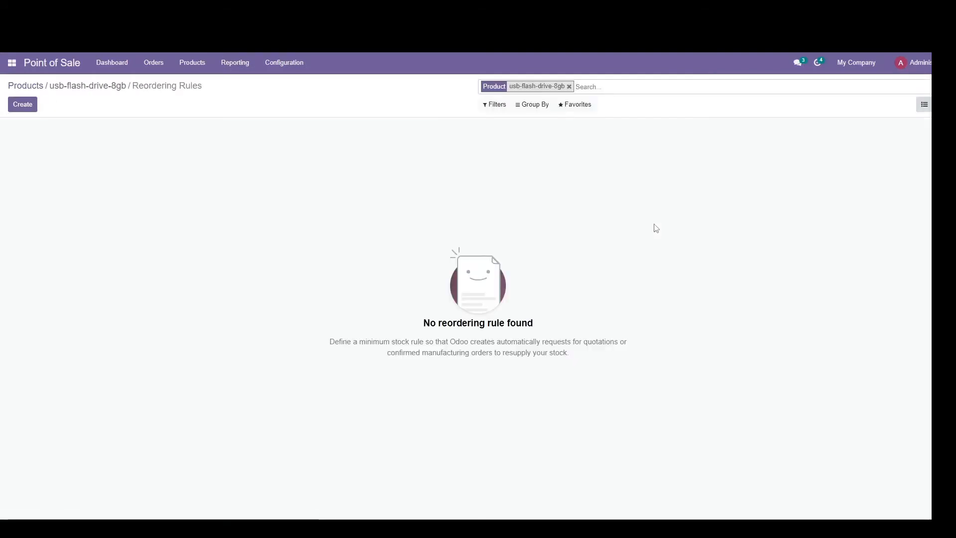
{"action": "left_click", "coordinate": [26, 105]}
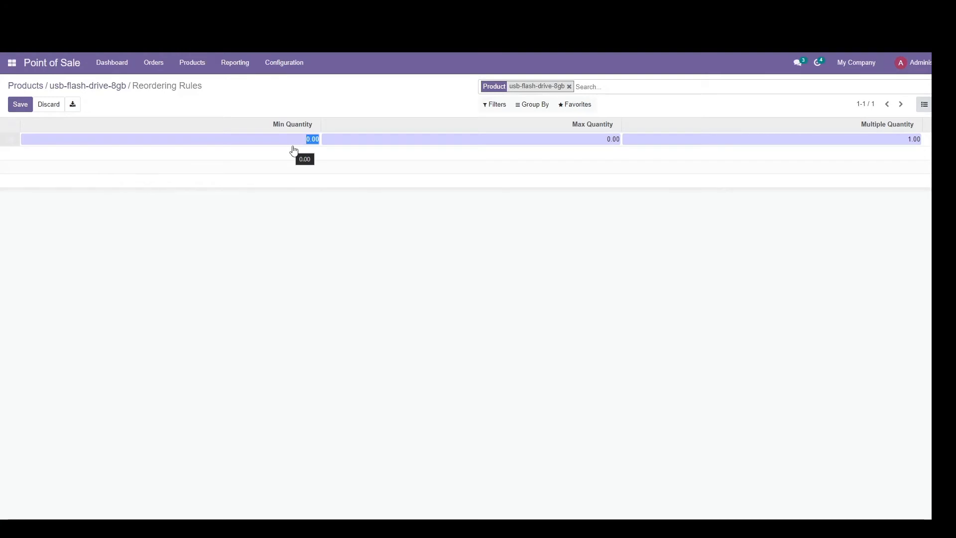
{"action": "type", "text": "5"}
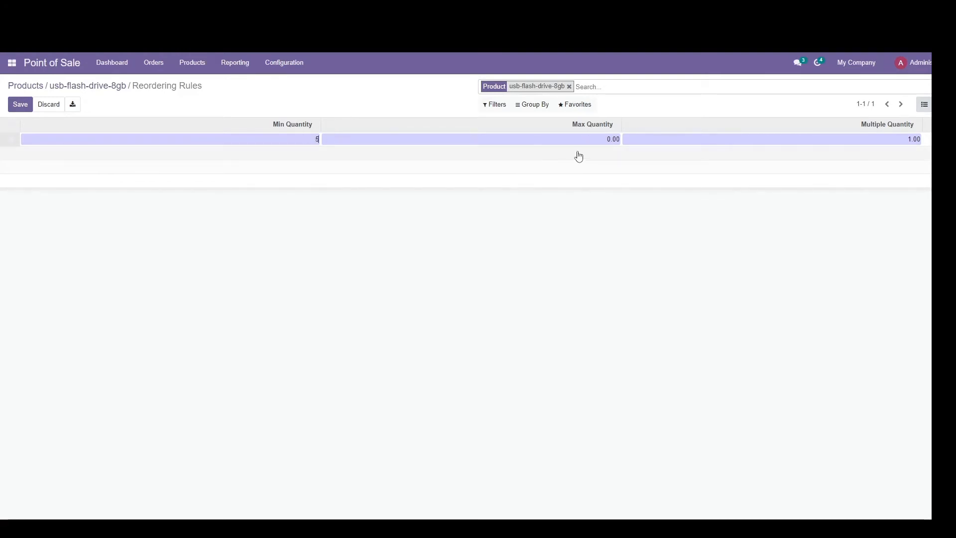
{"action": "left_click", "coordinate": [593, 139]}
{"action": "type", "text": "10"}
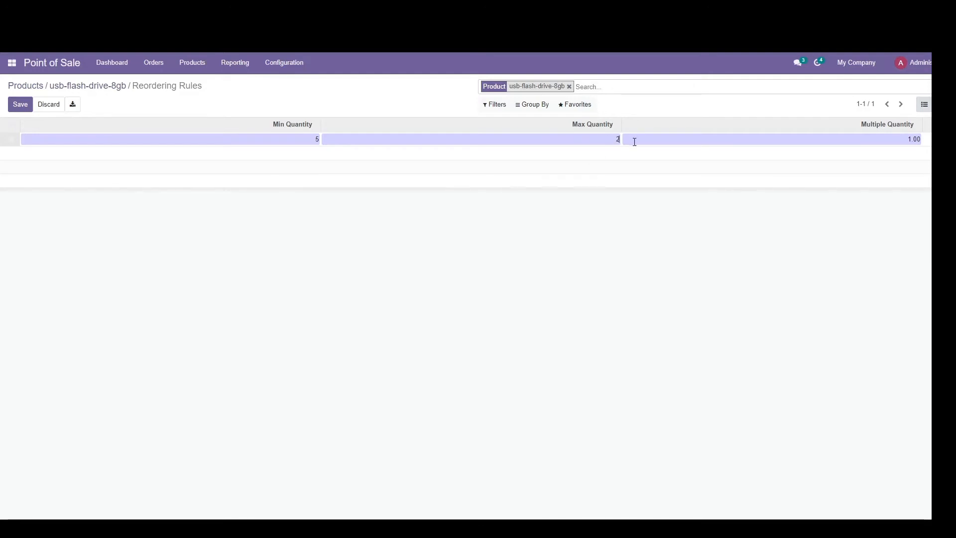
{"action": "left_click", "coordinate": [22, 104]}
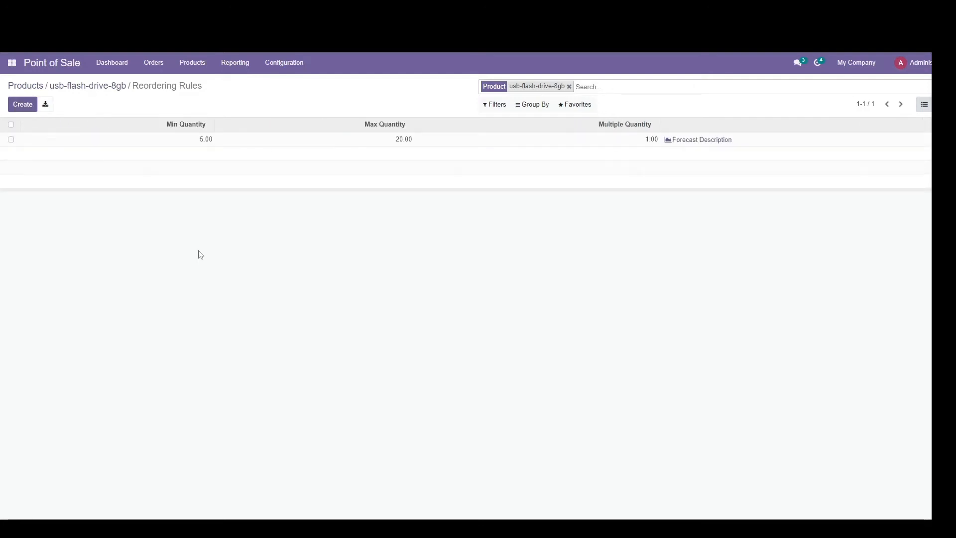
{"action": "key", "text": "super+Tab"}
{"action": "key", "text": "Return"}
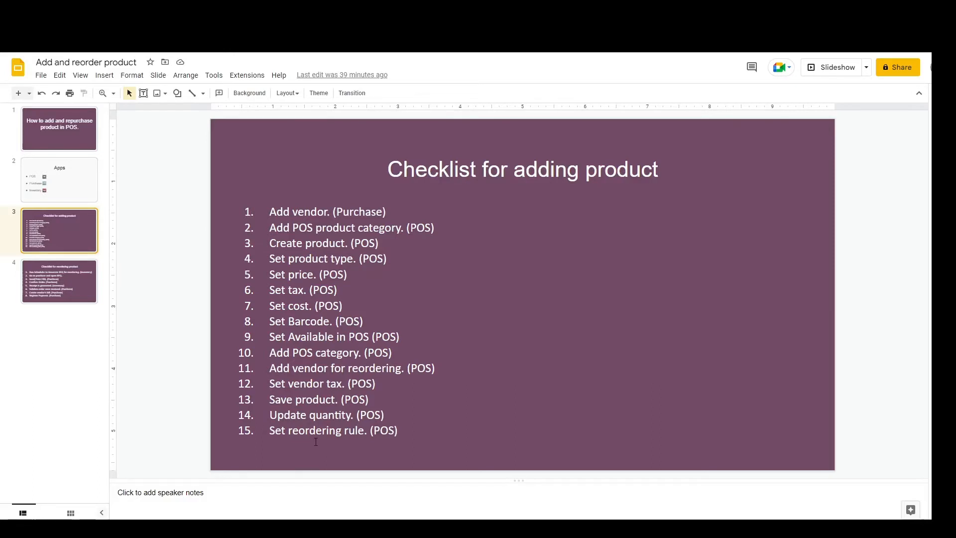
Step: Open a new shop1 session with the Administrator cashier and opening cash of 0, and show the computer-parts category
{"action": "key", "text": "alt+Tab"}
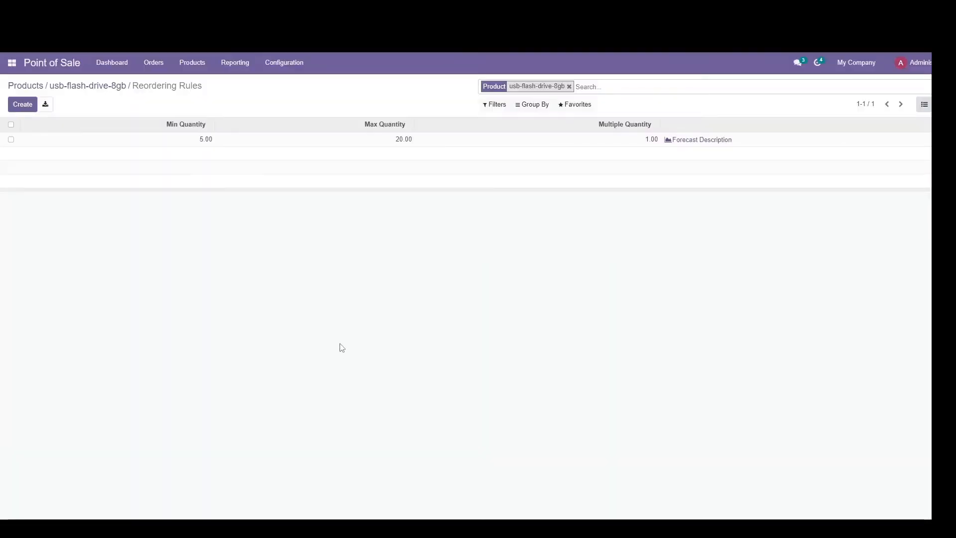
{"action": "left_click", "coordinate": [49, 64]}
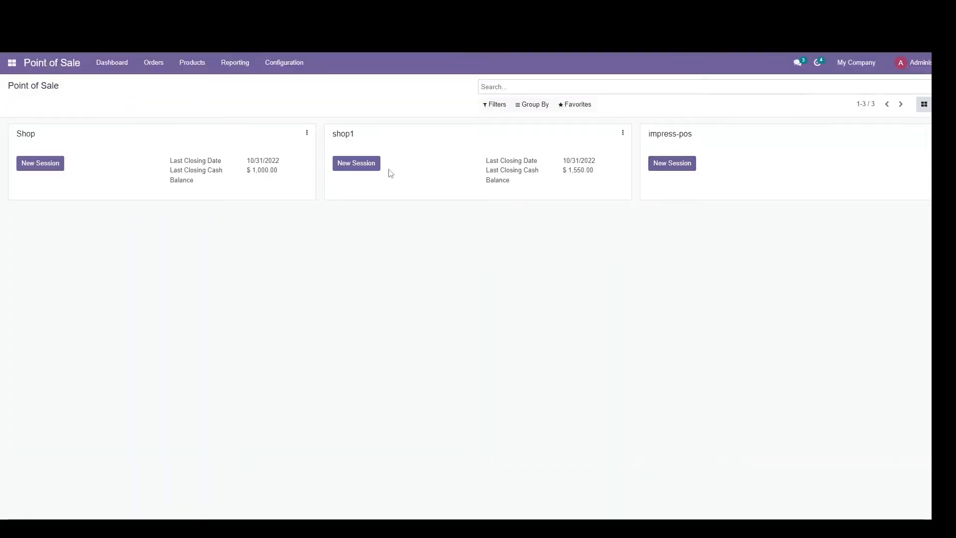
{"action": "left_click", "coordinate": [364, 169]}
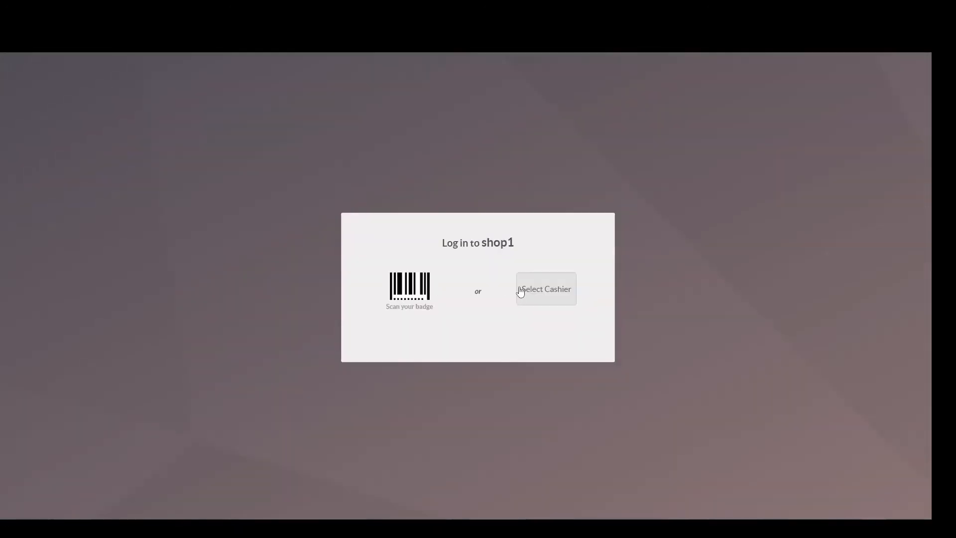
{"action": "left_click", "coordinate": [520, 291]}
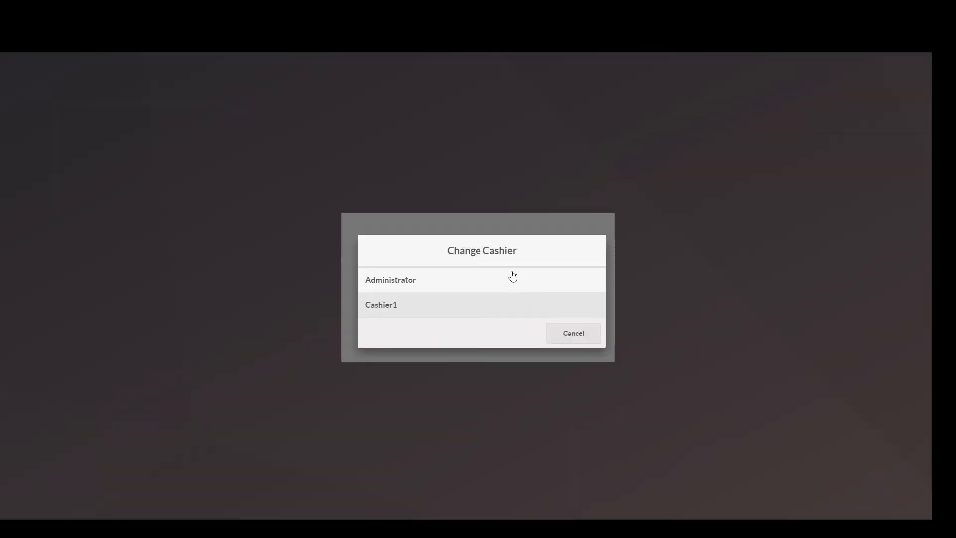
{"action": "left_click", "coordinate": [506, 279]}
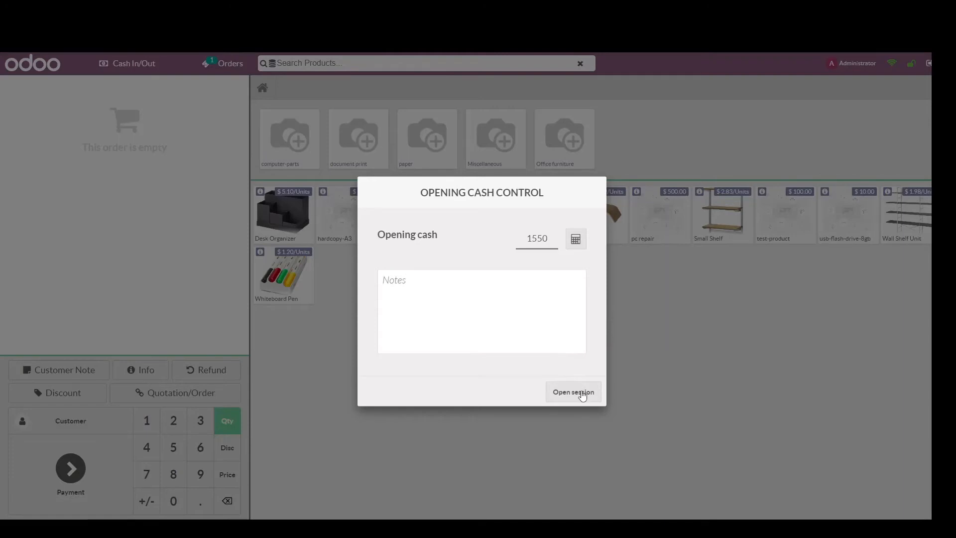
{"action": "double_click", "coordinate": [545, 240]}
{"action": "type", "text": "0"}
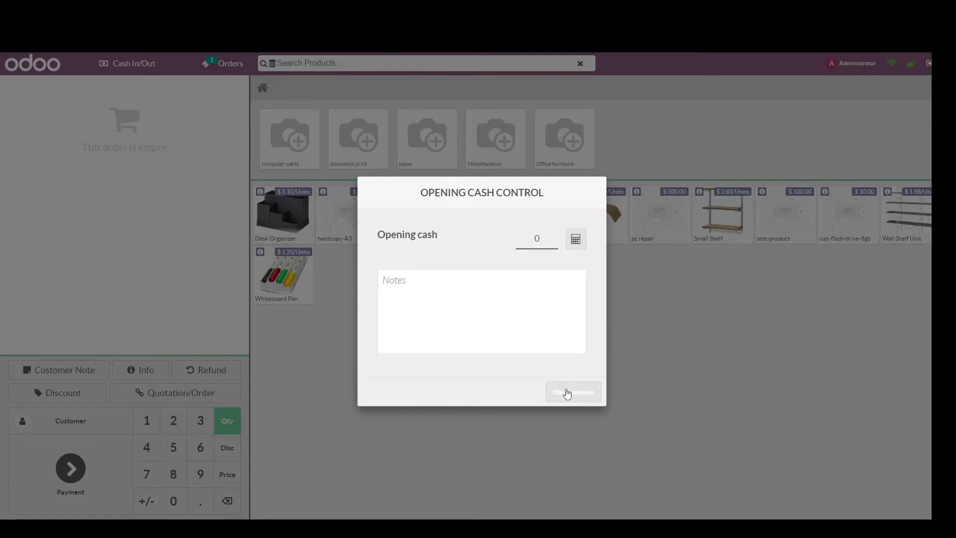
{"action": "left_click", "coordinate": [567, 392]}
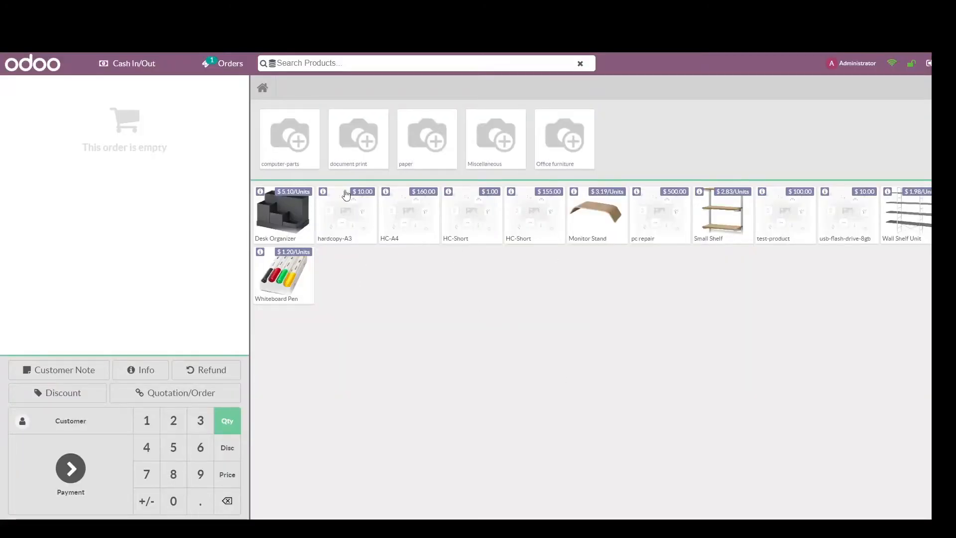
{"action": "left_click", "coordinate": [288, 140]}
{"action": "left_click", "coordinate": [299, 138]}
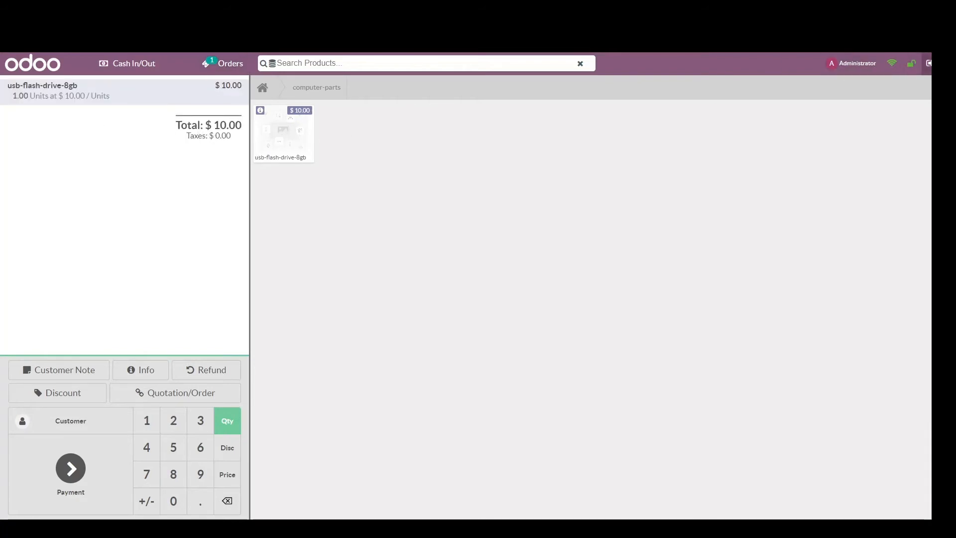
{"action": "left_click", "coordinate": [223, 74]}
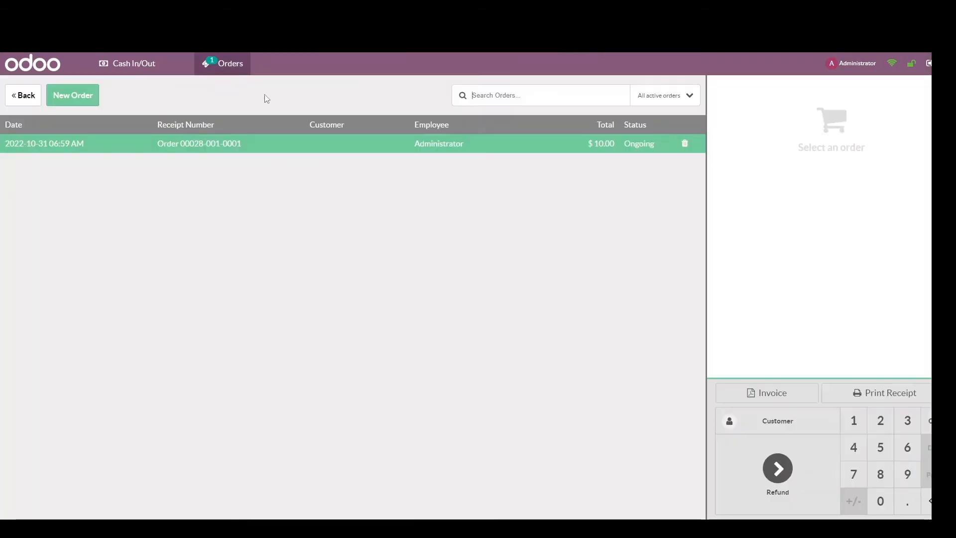
{"action": "left_click", "coordinate": [685, 143]}
{"action": "left_click", "coordinate": [568, 330]}
{"action": "left_click", "coordinate": [12, 97]}
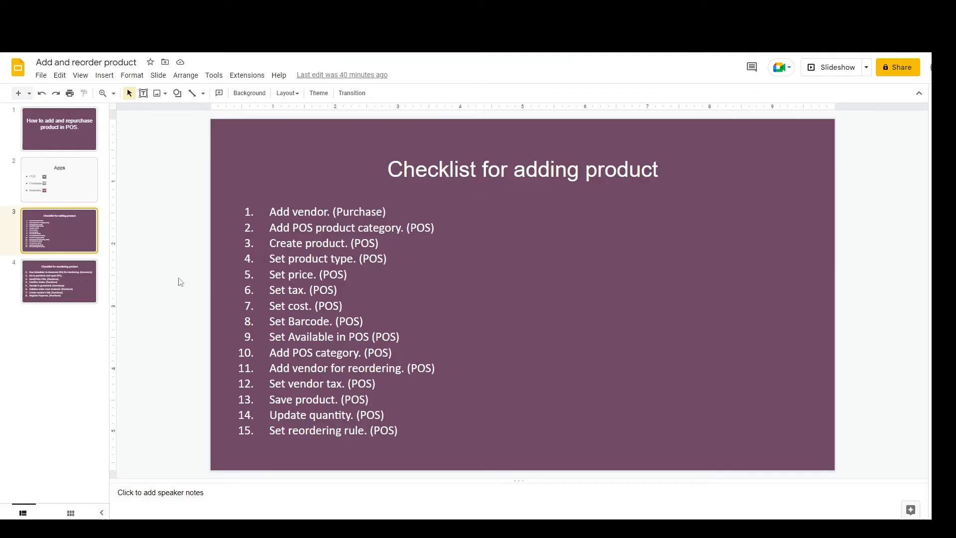
Step: Add usb-flash-drive-8gb to the empty order with a quantity of 8
{"action": "left_click", "coordinate": [74, 289]}
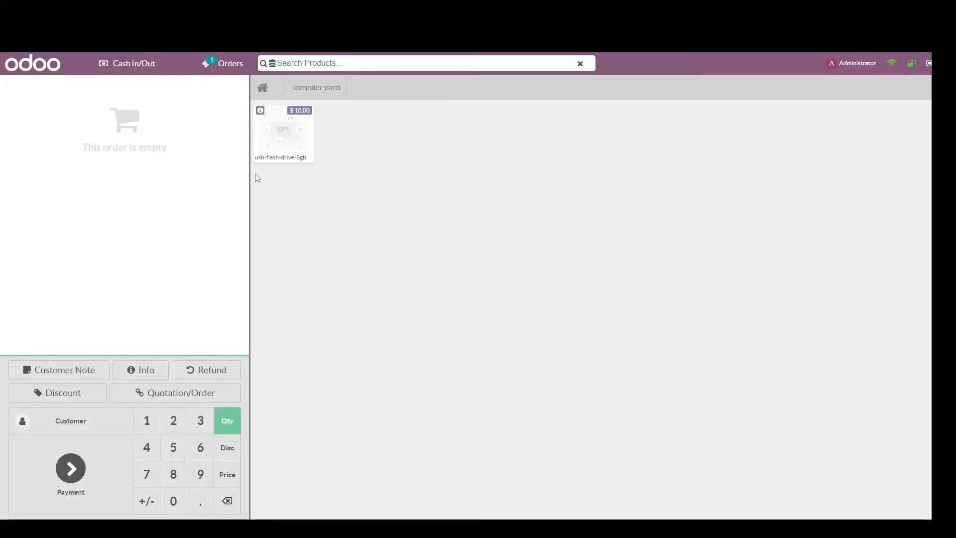
{"action": "left_click", "coordinate": [285, 151]}
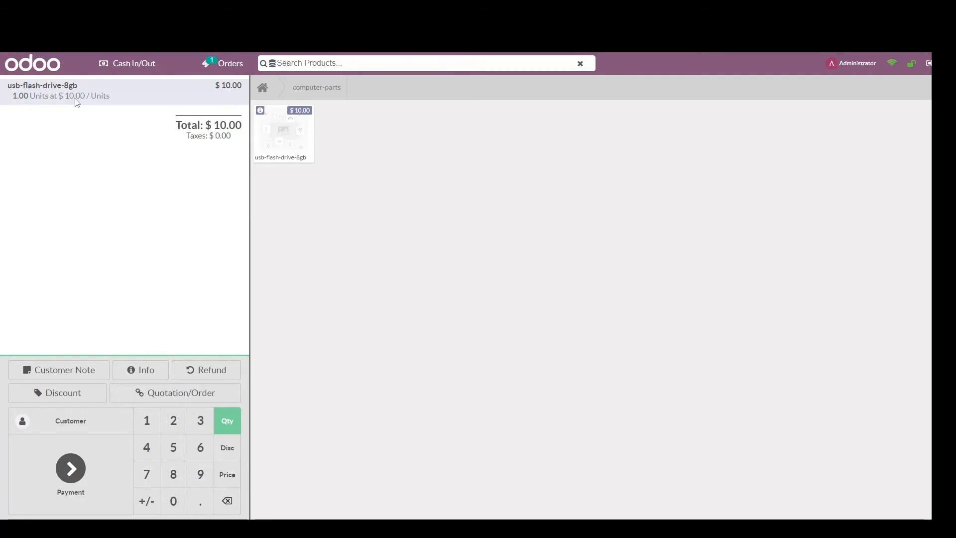
{"action": "key", "text": "BackSpace"}
Step: Pay for the flash drive order in cash, validate the payment and start a new order
{"action": "left_click", "coordinate": [75, 473]}
{"action": "left_click", "coordinate": [336, 139]}
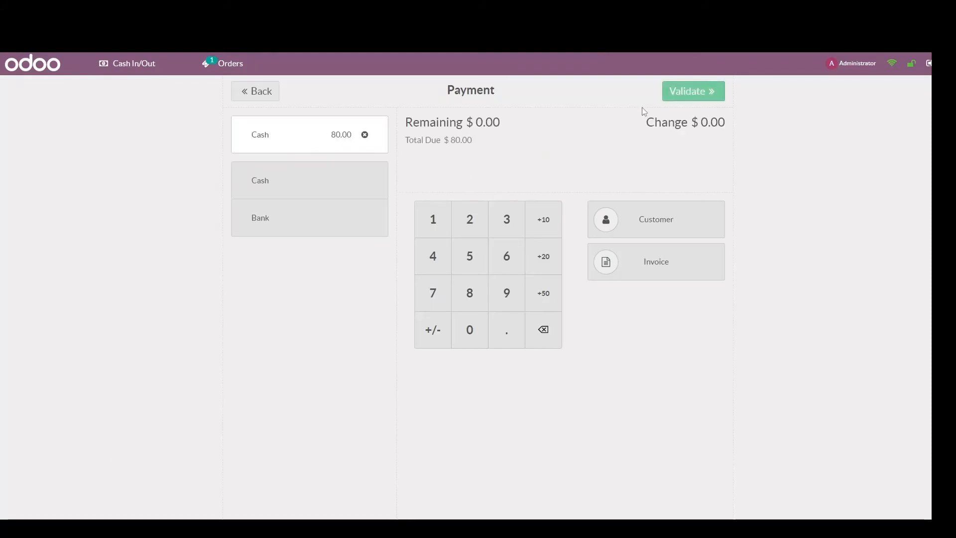
{"action": "left_click", "coordinate": [691, 95]}
{"action": "left_click", "coordinate": [781, 448]}
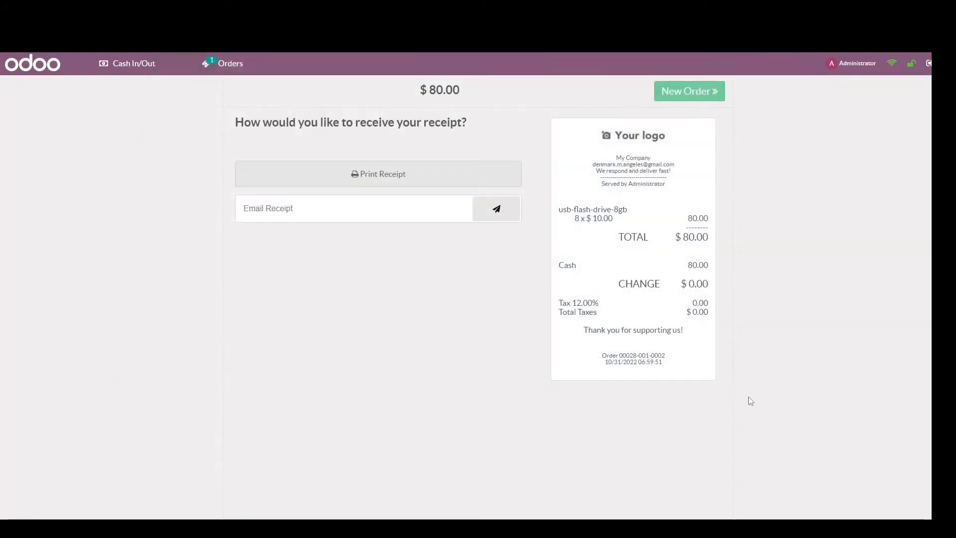
{"action": "left_click", "coordinate": [680, 93]}
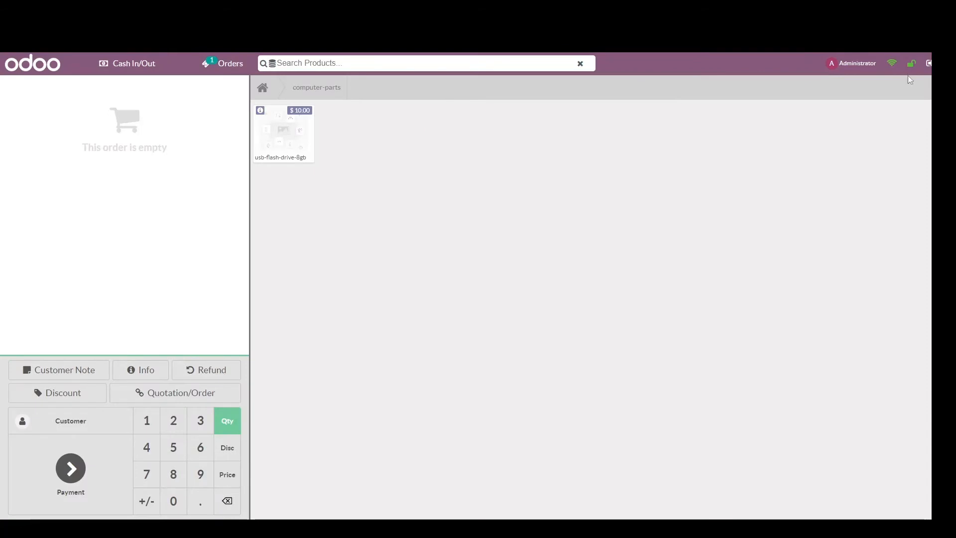
Step: Close the shop1 session with a counted cash amount of 80
{"action": "left_click", "coordinate": [927, 63]}
{"action": "left_click", "coordinate": [522, 260]}
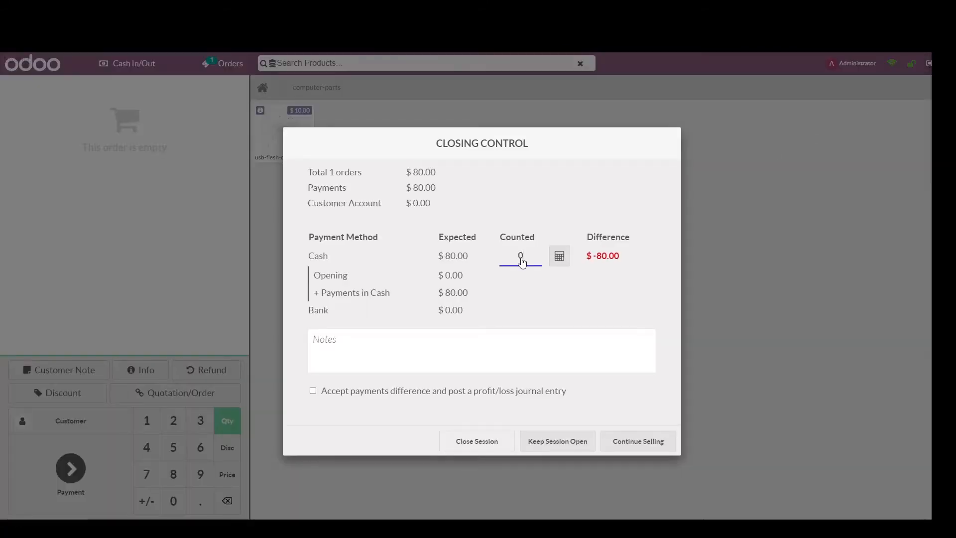
{"action": "key", "text": "BackSpace"}
{"action": "type", "text": "80"}
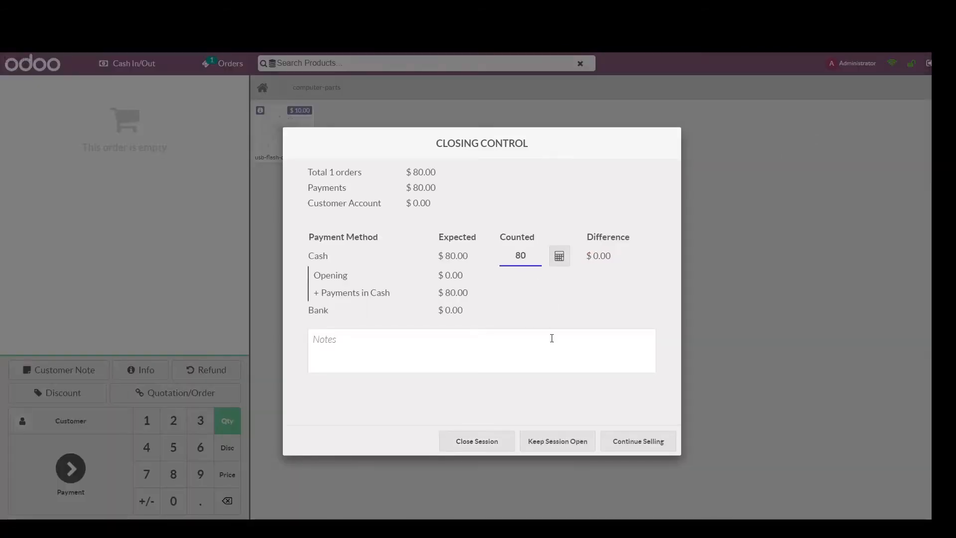
{"action": "left_click", "coordinate": [495, 447]}
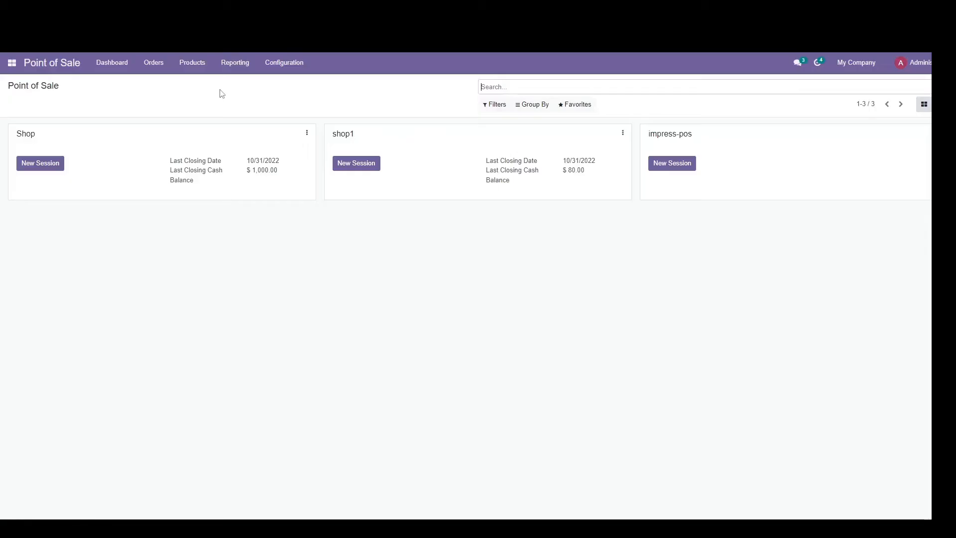
Step: Switch to Inventory and run the scheduler to generate the reordering request for quotation
{"action": "left_click", "coordinate": [12, 62]}
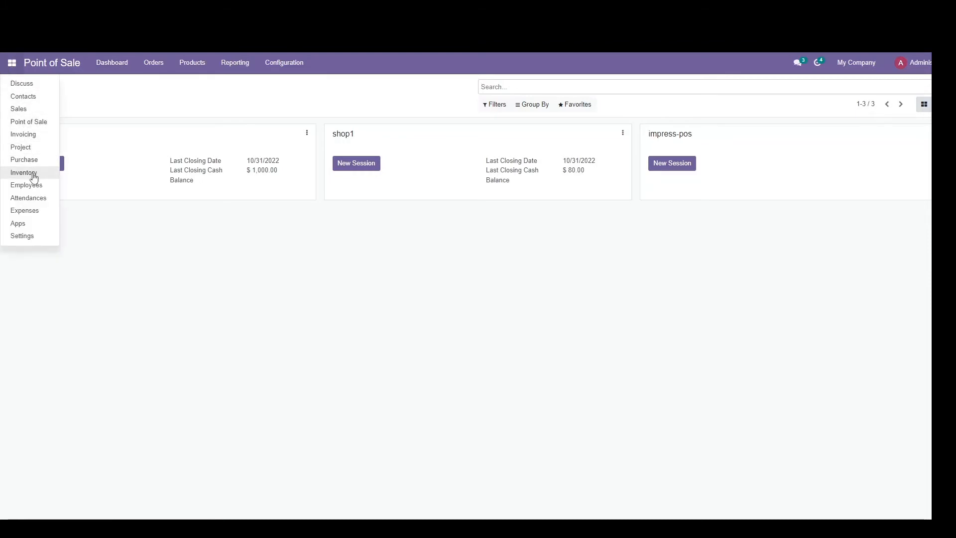
{"action": "left_click", "coordinate": [34, 174]}
{"action": "left_click", "coordinate": [190, 67]}
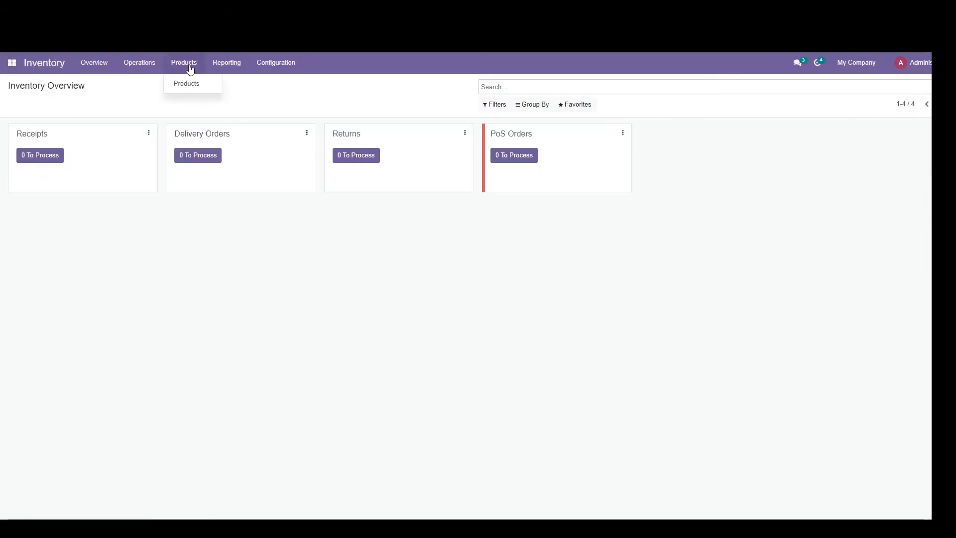
{"action": "left_click", "coordinate": [139, 65]}
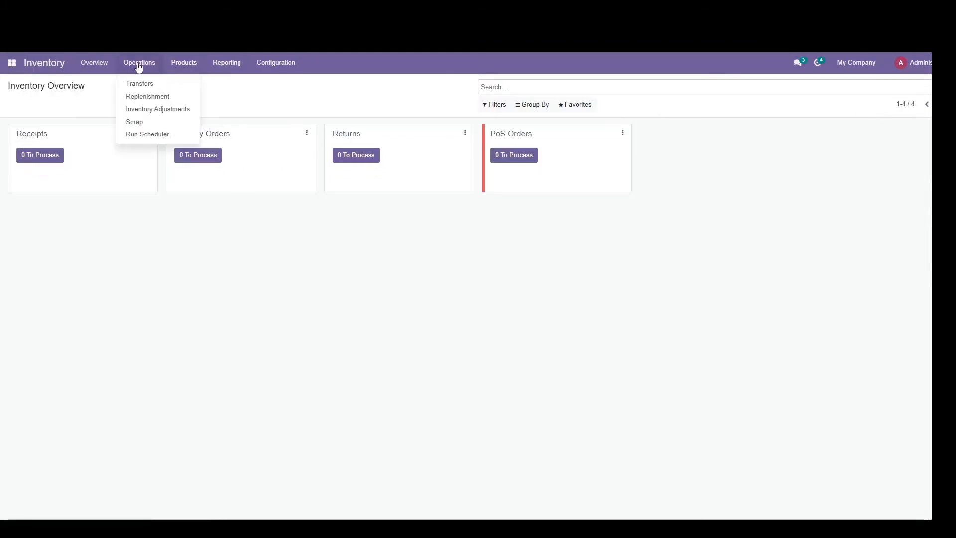
{"action": "left_click", "coordinate": [149, 135]}
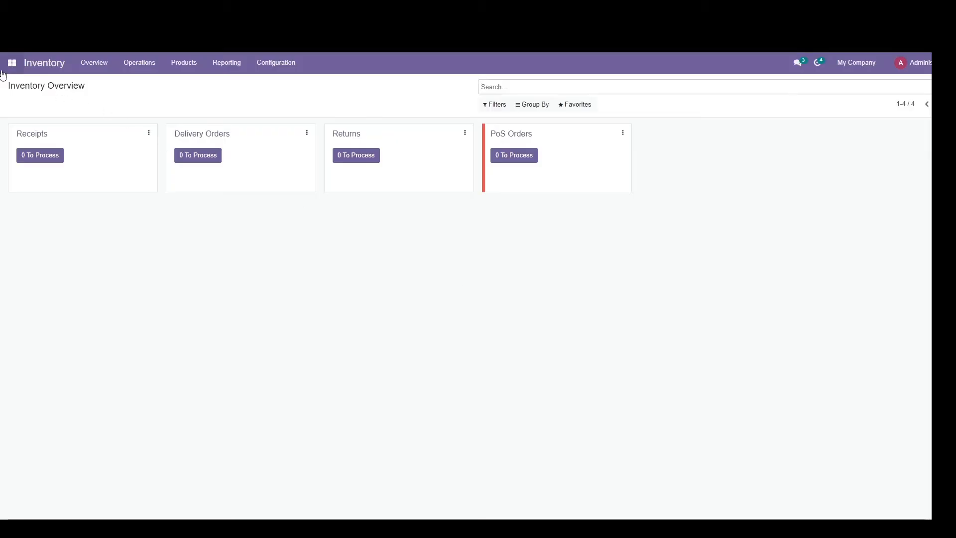
Step: Open the flash-drive-8gb-supplier request for quotation in Purchase and print it
{"action": "left_click", "coordinate": [11, 63]}
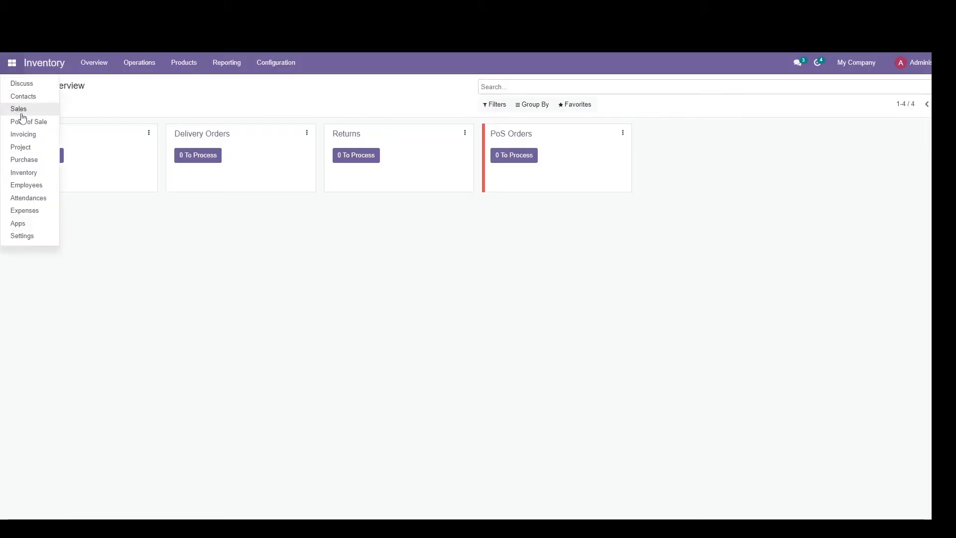
{"action": "left_click", "coordinate": [22, 158]}
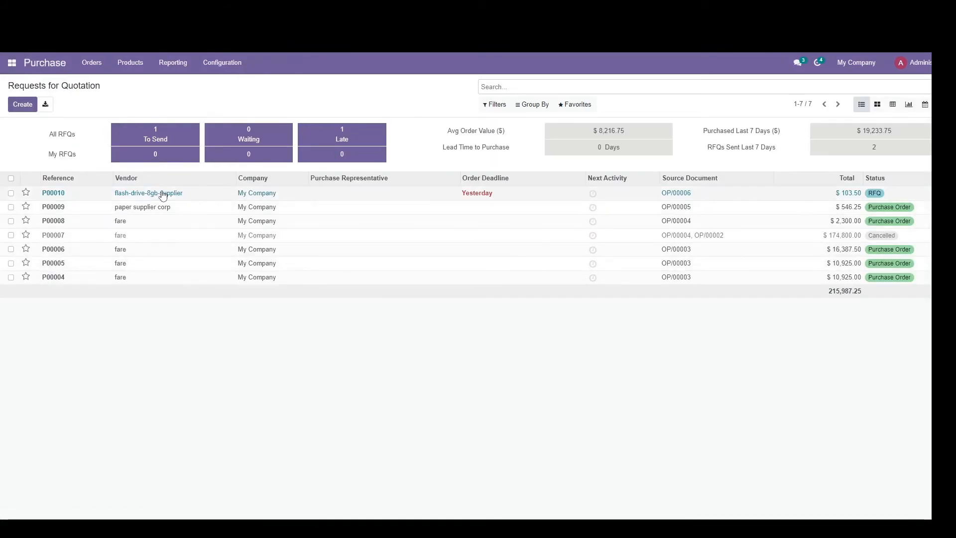
{"action": "left_click", "coordinate": [199, 197]}
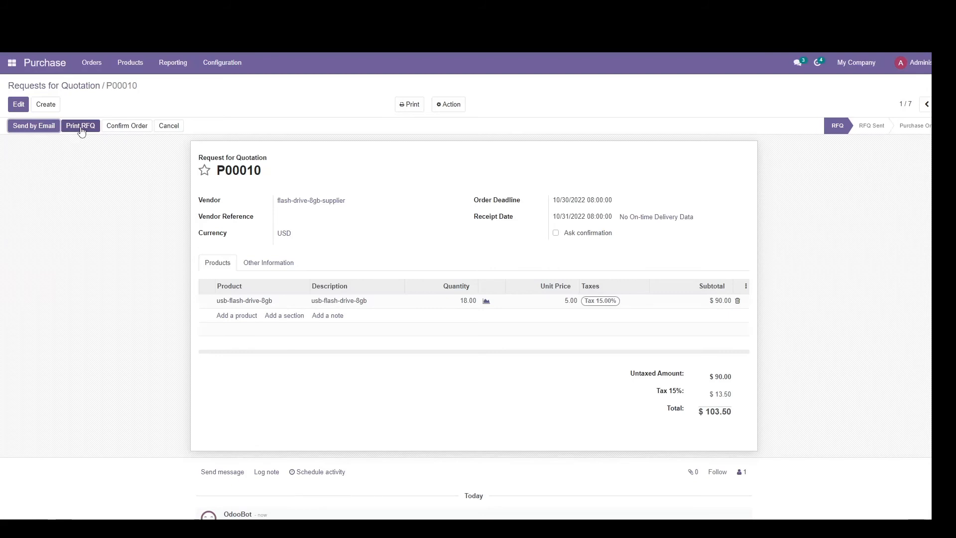
{"action": "left_click", "coordinate": [81, 129]}
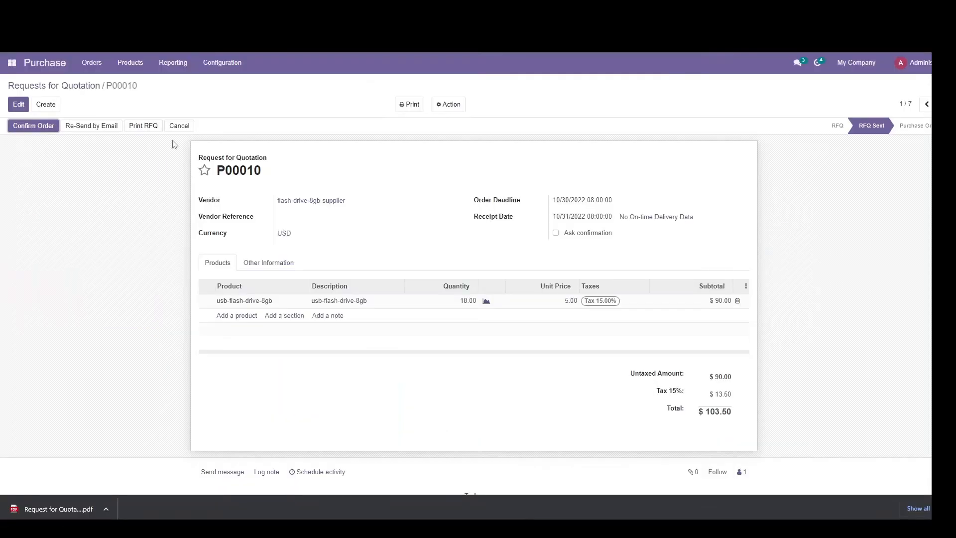
Step: Confirm the flash-drive-8gb-supplier order and check the next items on the Google Slides reordering checklist
{"action": "left_click", "coordinate": [34, 125]}
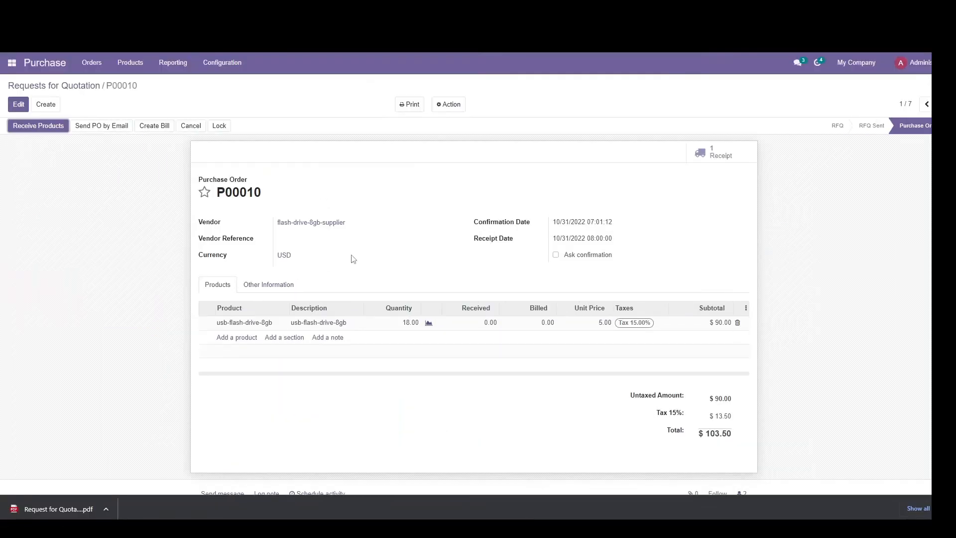
{"action": "key", "text": "alt+Tab"}
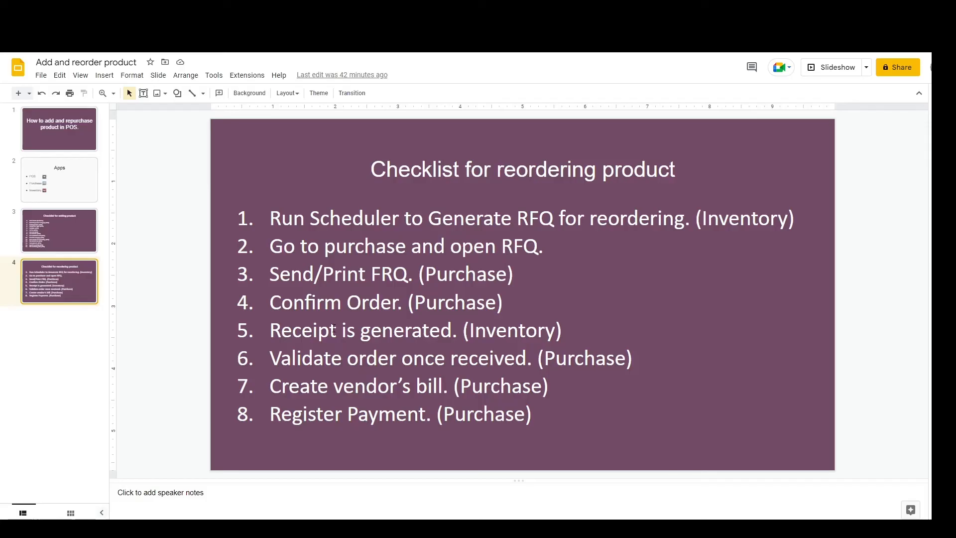
{"action": "key", "text": "alt+Tab"}
{"action": "key", "text": "alt+Tab"}
{"action": "key", "text": "alt+Tab"}
Step: Open the pending flash-drive-8gb-supplier receipt in Inventory and set its done quantity to the full demand of 18
{"action": "left_click", "coordinate": [13, 64]}
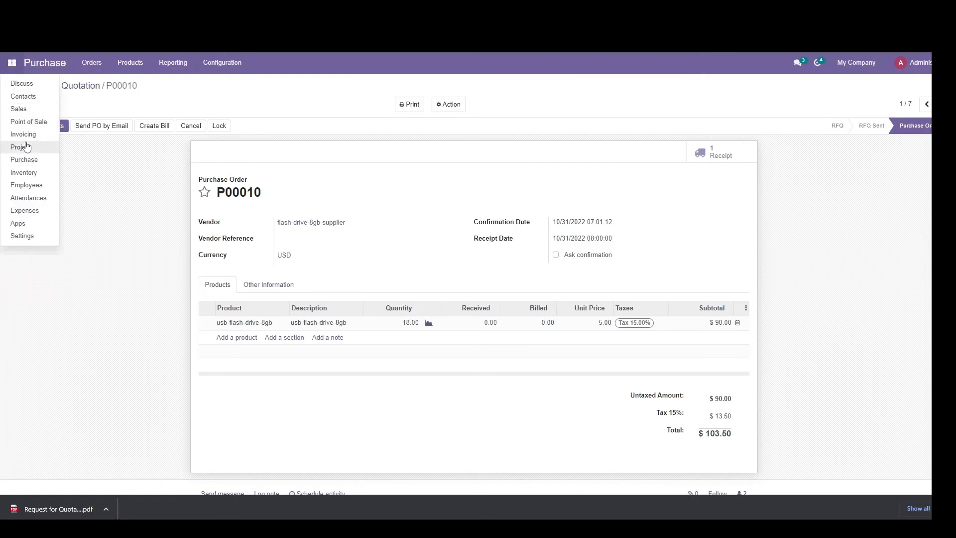
{"action": "left_click", "coordinate": [23, 172]}
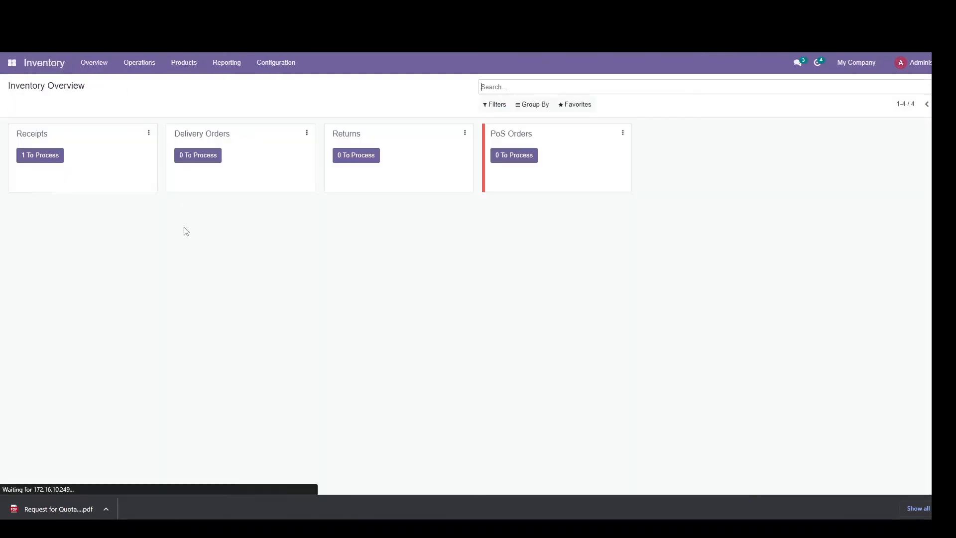
{"action": "left_click", "coordinate": [41, 156]}
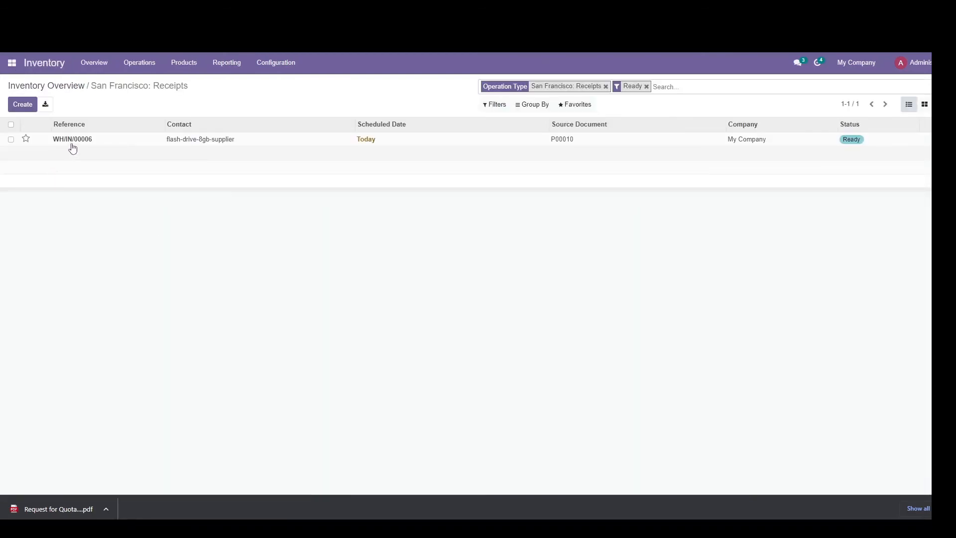
{"action": "left_click", "coordinate": [121, 141]}
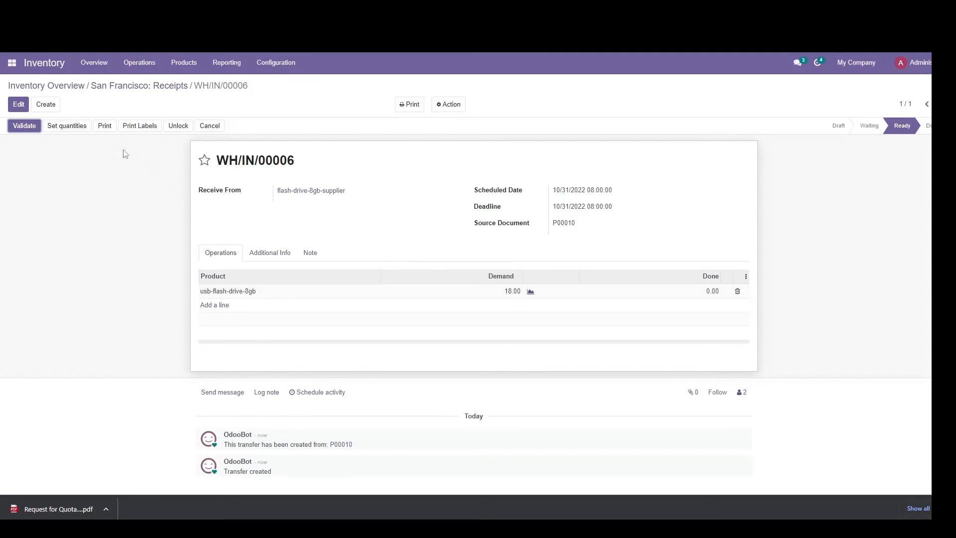
{"action": "left_click", "coordinate": [88, 130]}
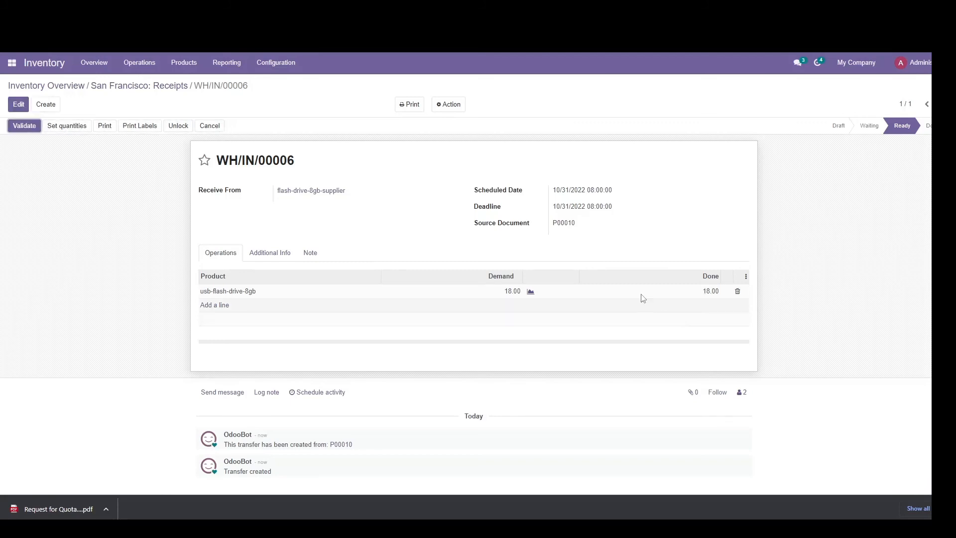
{"action": "double_click", "coordinate": [712, 291]}
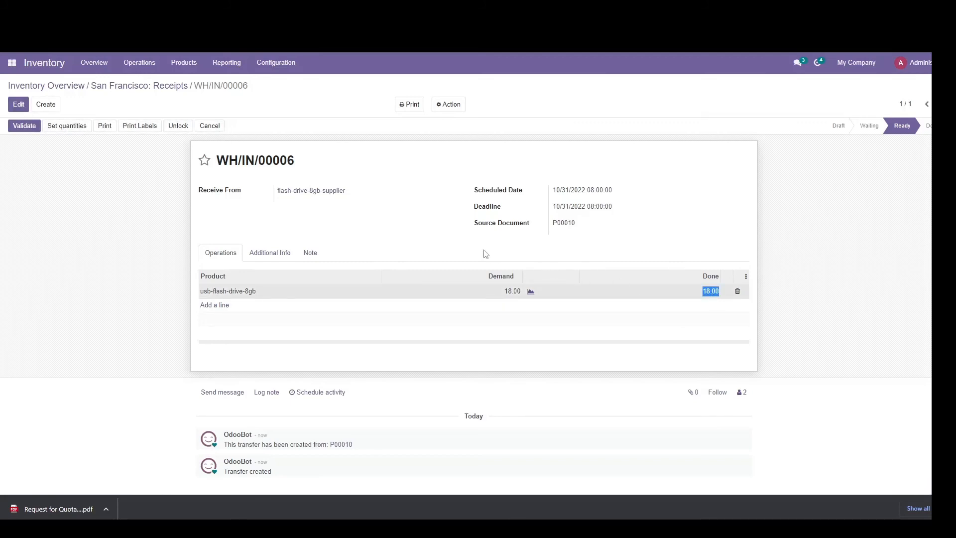
{"action": "left_click", "coordinate": [717, 304]}
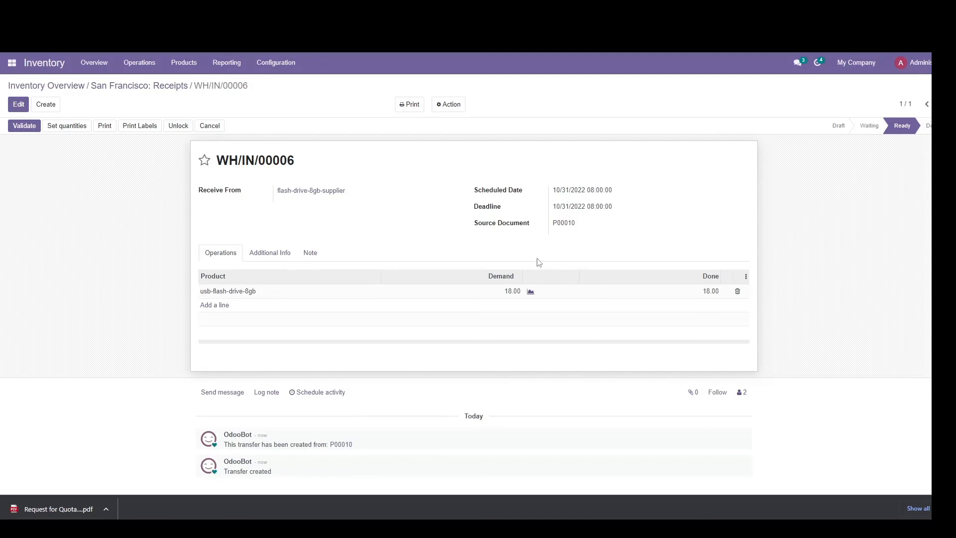
Step: Validate the flash-drive-8gb-supplier receipt and check the remaining items on the Google Slides reordering checklist
{"action": "left_click", "coordinate": [30, 126]}
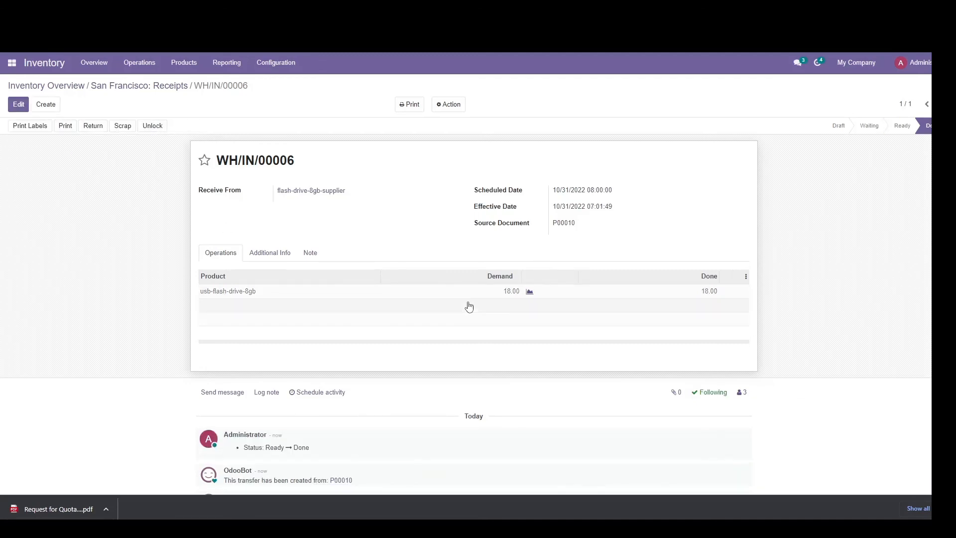
{"action": "key", "text": "alt+Tab"}
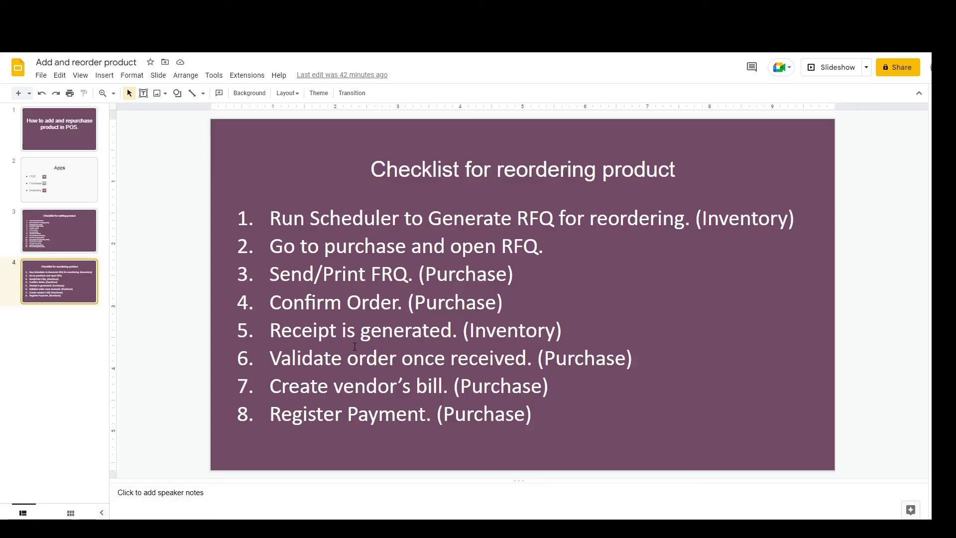
{"action": "key", "text": "alt+Tab"}
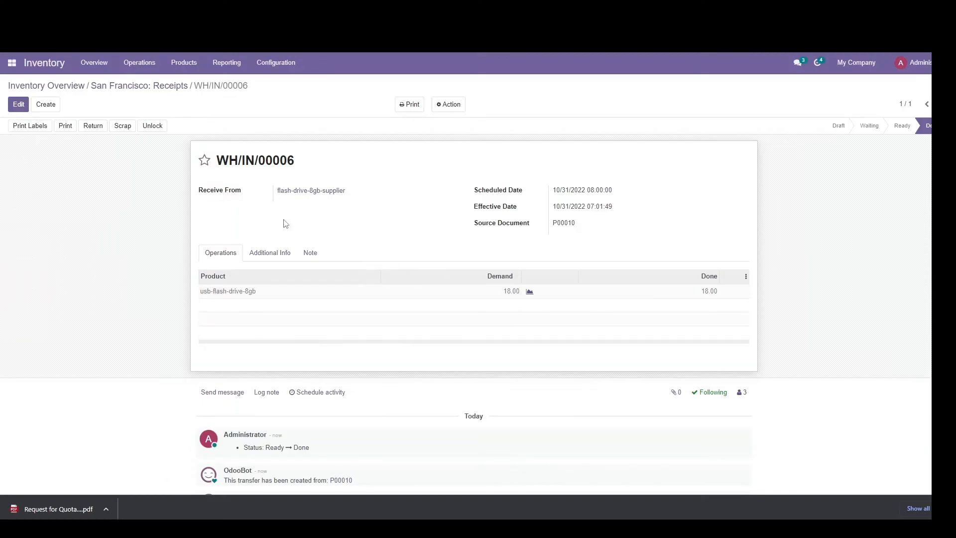
{"action": "key", "text": "alt+Tab"}
{"action": "key", "text": "alt+Tab"}
{"action": "key", "text": "alt+Tab"}
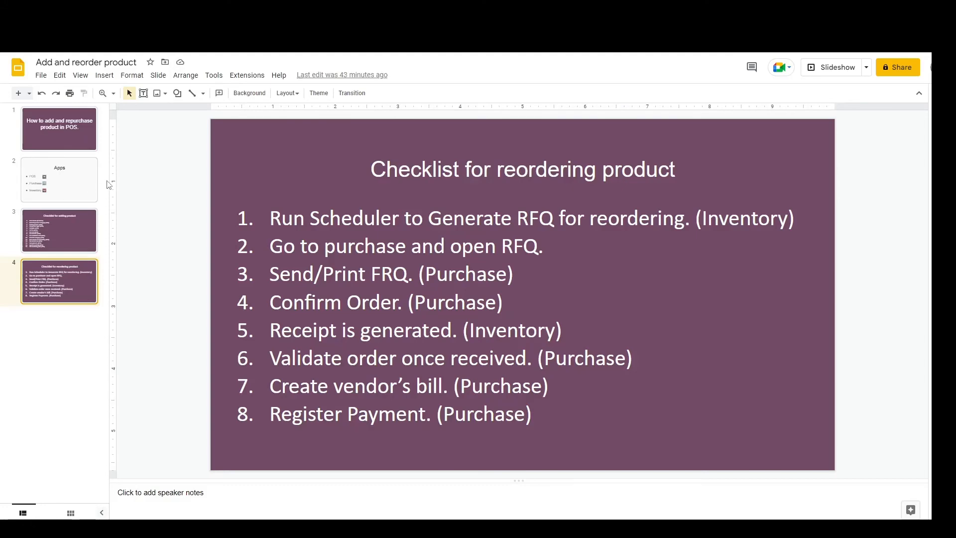
{"action": "key", "text": "alt+Tab"}
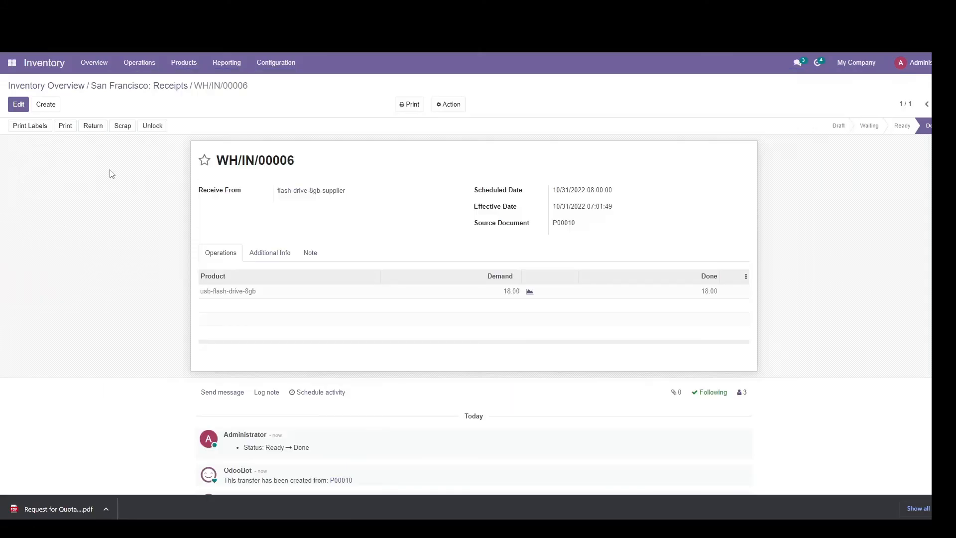
Step: Switch to Purchase, open the flash-drive-8gb-supplier purchase order and create its vendor bill
{"action": "left_click", "coordinate": [11, 62]}
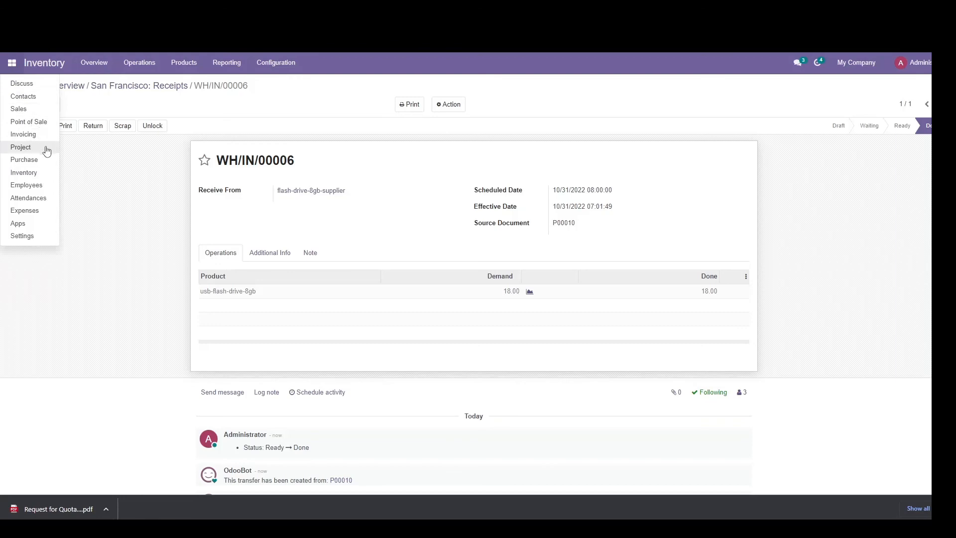
{"action": "left_click", "coordinate": [24, 159]}
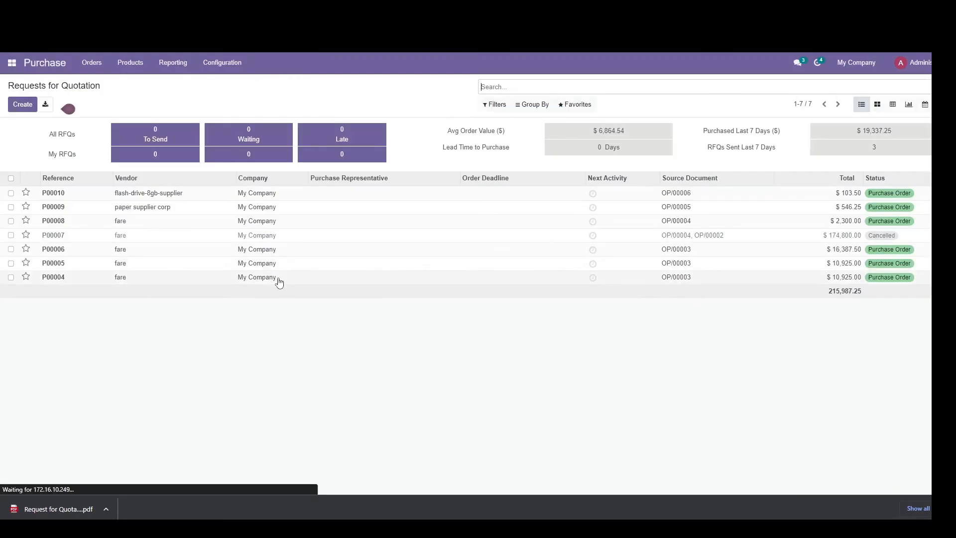
{"action": "left_click", "coordinate": [85, 195]}
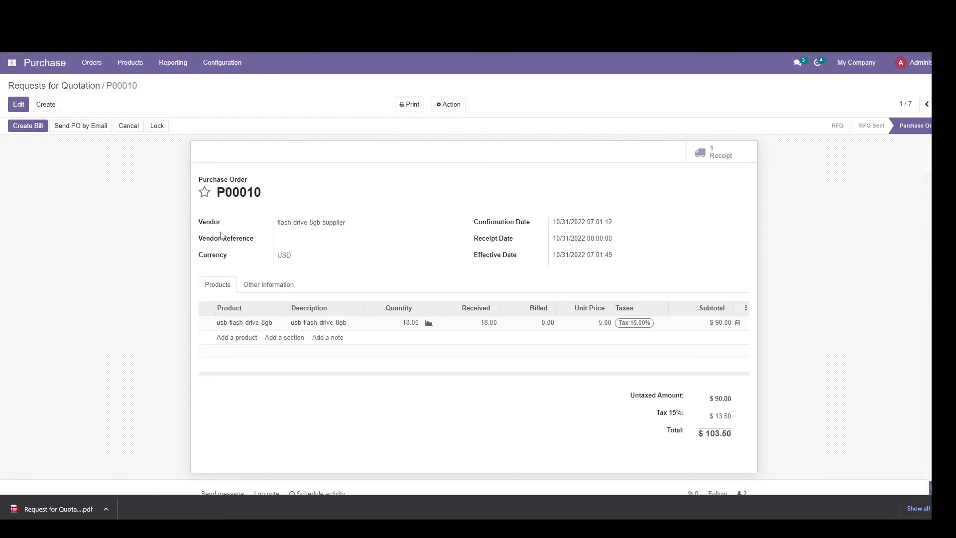
{"action": "left_click", "coordinate": [33, 126]}
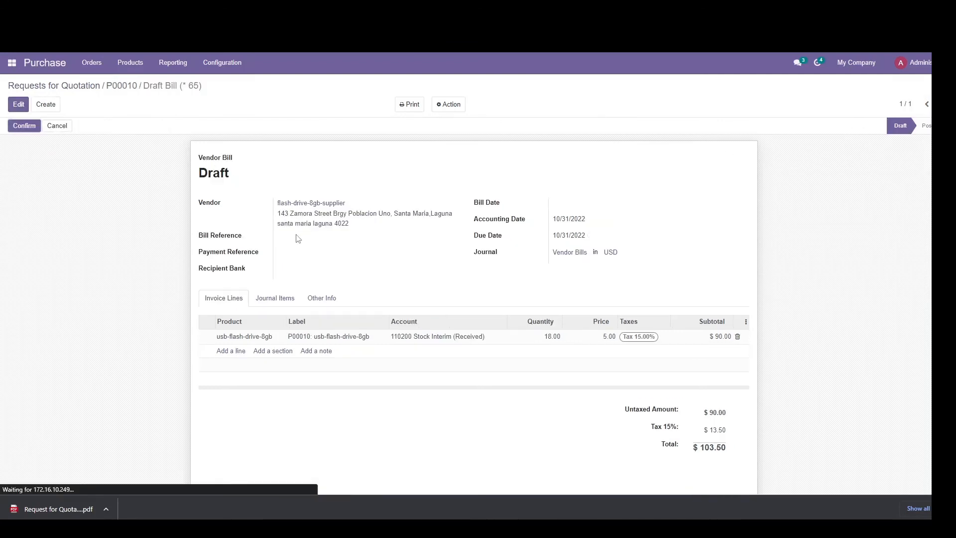
Step: Set the draft vendor bill's bill date to 10/31/2022 and confirm the bill
{"action": "left_click", "coordinate": [18, 104]}
{"action": "left_click", "coordinate": [608, 204]}
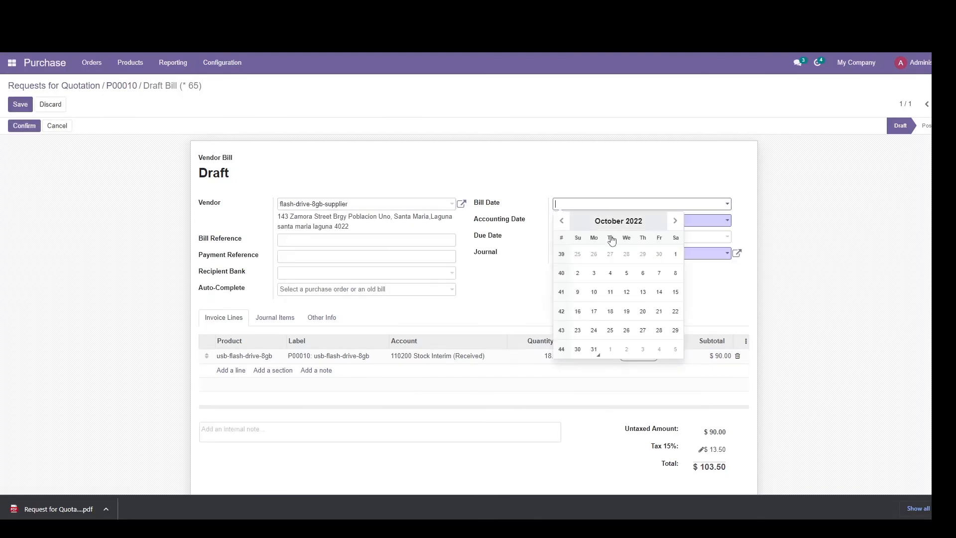
{"action": "left_click", "coordinate": [593, 349]}
{"action": "left_click", "coordinate": [24, 125]}
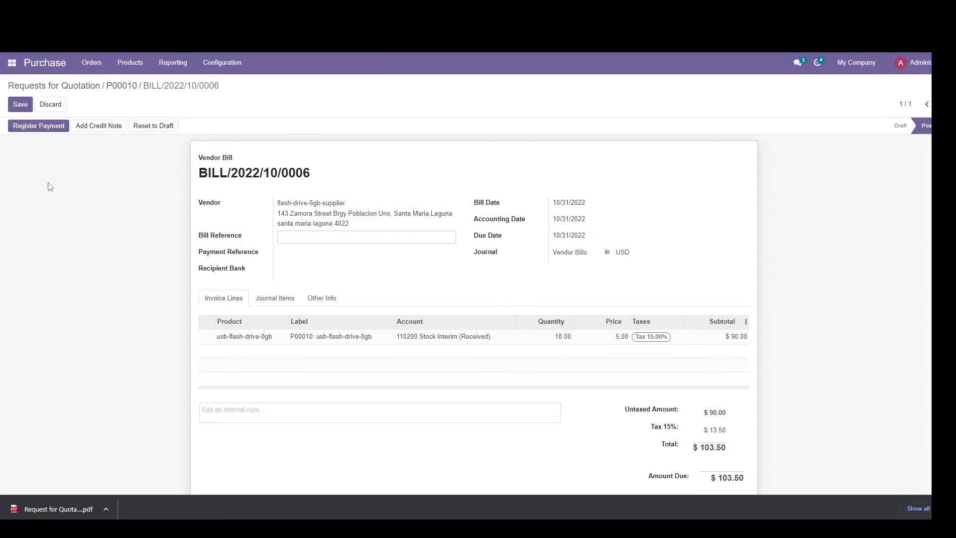
Step: Register the full payment of the flash-drive-8gb-supplier bill through the Bank journal
{"action": "left_click", "coordinate": [48, 126]}
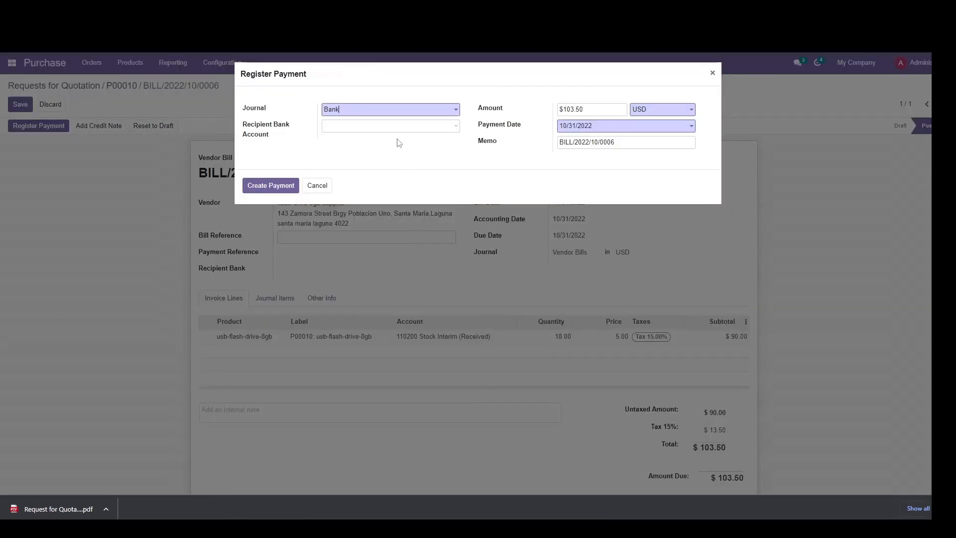
{"action": "left_click", "coordinate": [271, 185]}
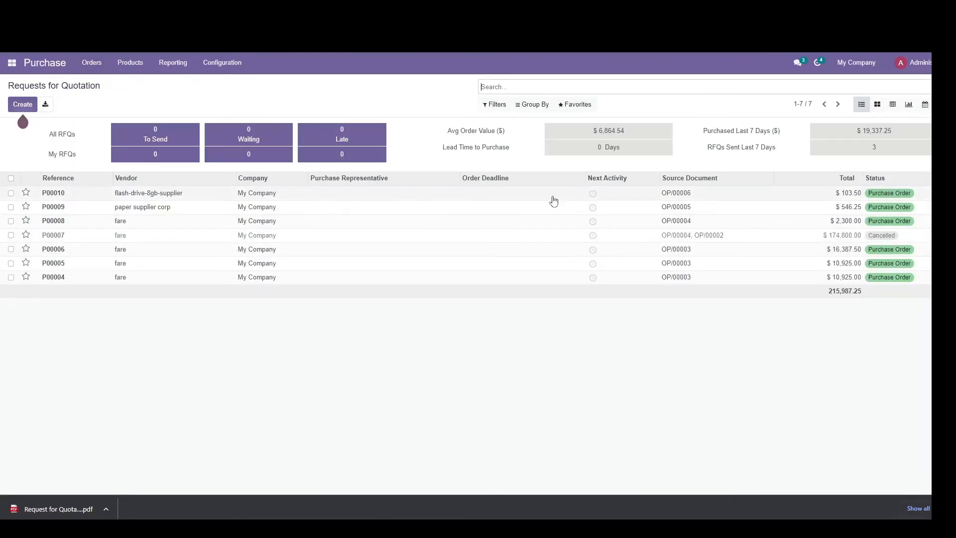
Step: Reopen the flash-drive-8gb-supplier order, then show the title slide of the Google Slides presentation
{"action": "left_click", "coordinate": [162, 197]}
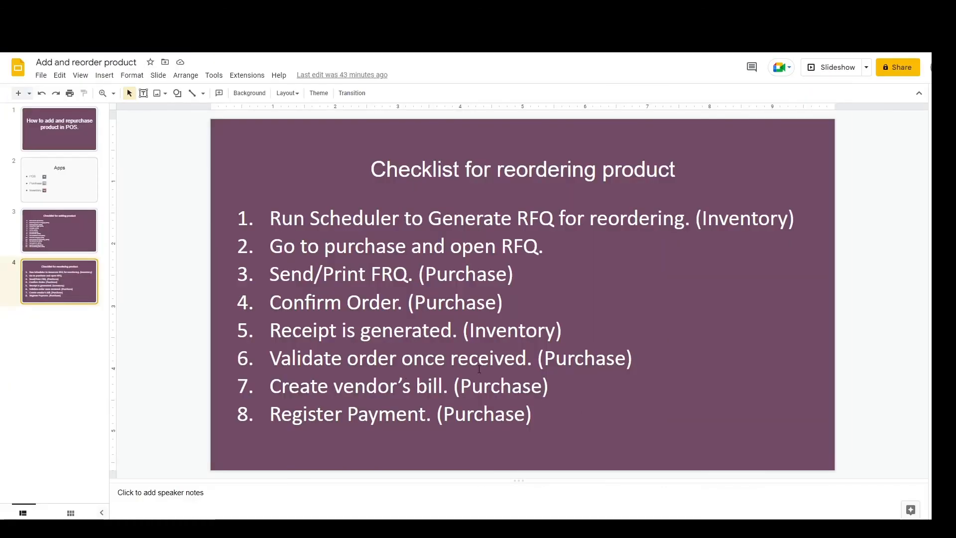
{"action": "left_click", "coordinate": [62, 137]}
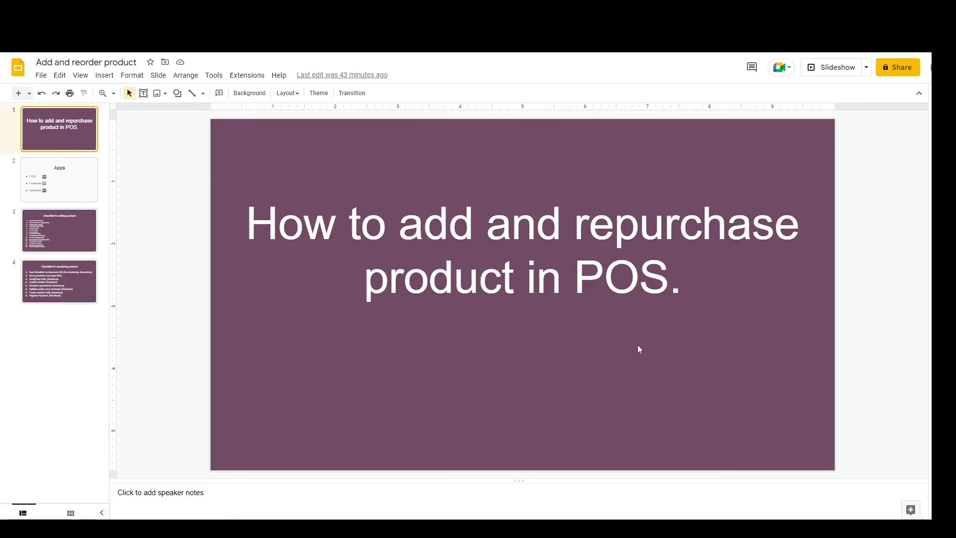